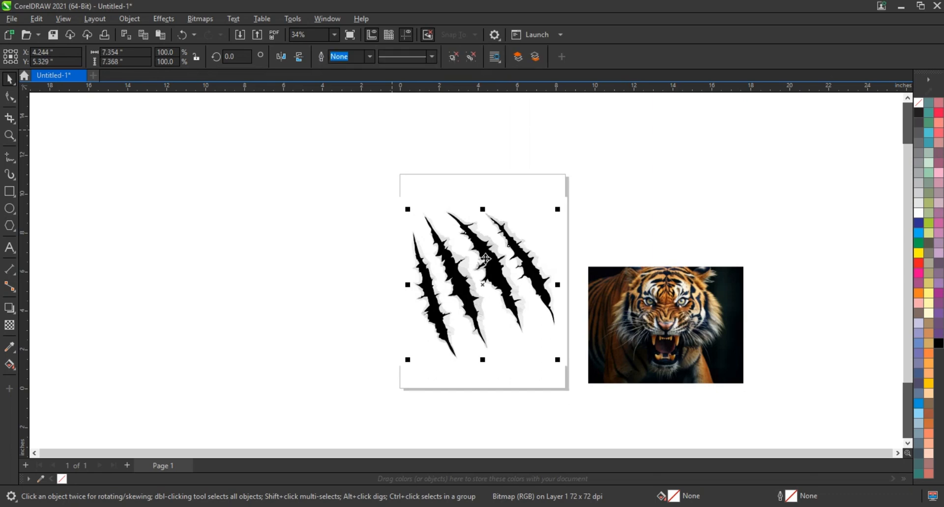
Step: Move the traced claw scratches off the page and delete the original scratch bitmap beneath them
left_click_drag(489, 264, 301, 274)
left_click(500, 268)
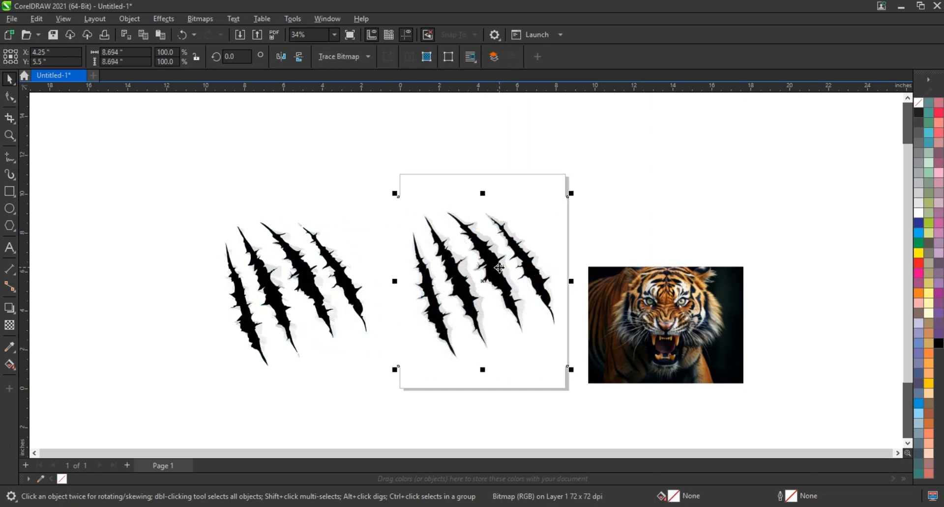
key("Delete")
Step: Ungroup the traced scratches and remove the light gray shadow shapes, keeping only the four black scratches
left_click(312, 284)
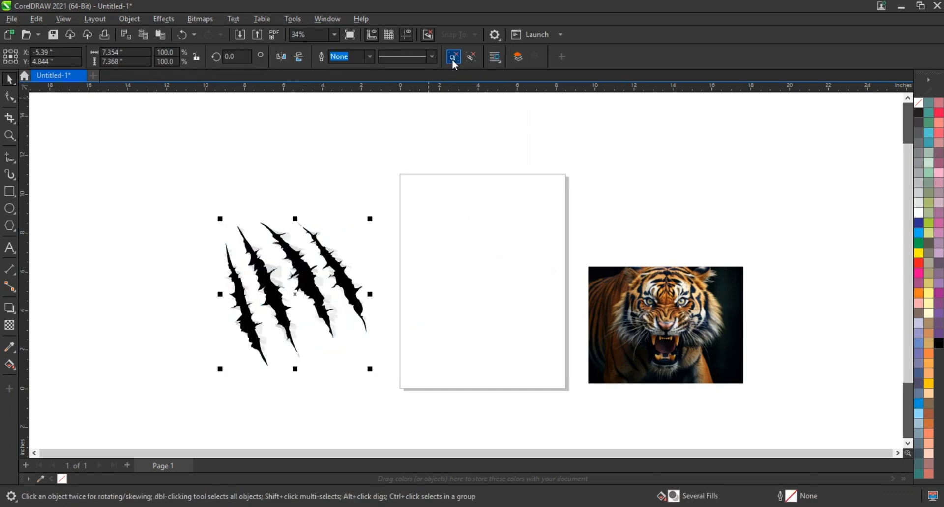
key("shift+F2")
left_click_drag(206, 101, 630, 298)
left_click_drag(668, 160, 254, 350)
scroll(254, 350, "down", 1)
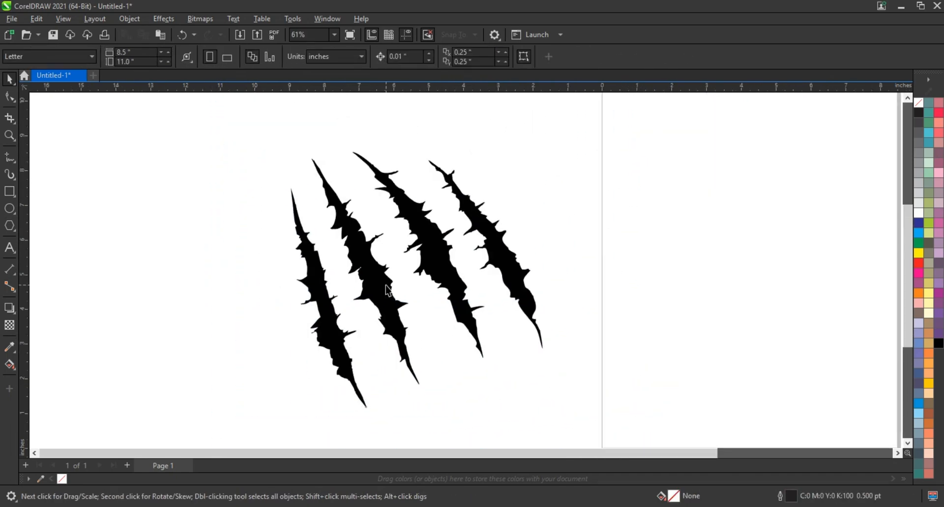
Step: Move the third scratch over the second one and rotate it slightly so the two overlap
left_click_drag(437, 270, 396, 282)
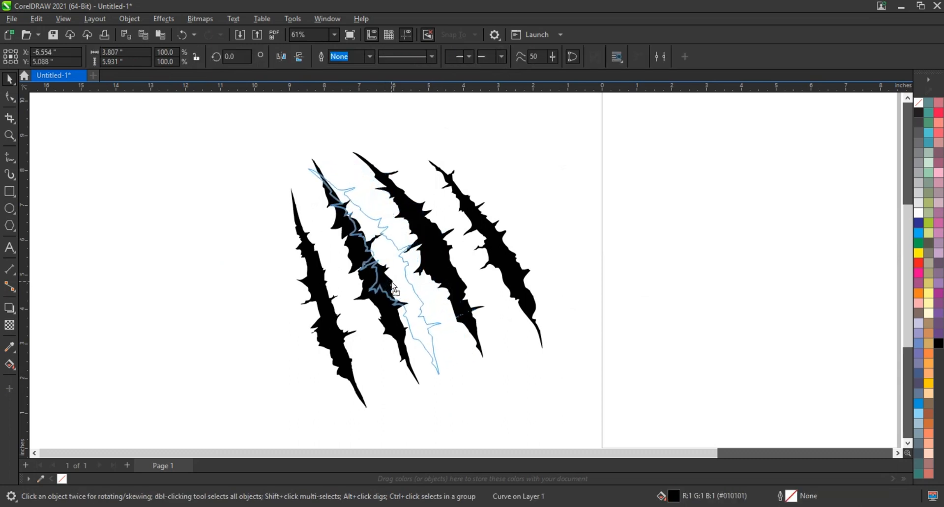
left_click(396, 282)
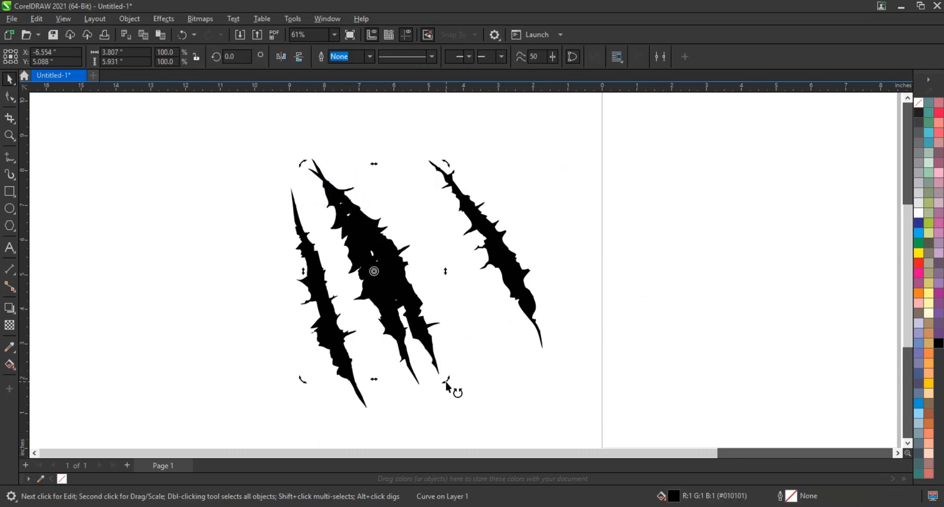
left_click_drag(445, 382, 438, 383)
left_click_drag(419, 318, 411, 315)
Step: Merge the two overlapping scratches and break the result apart to weld it without inner holes
left_click(408, 363, "shift")
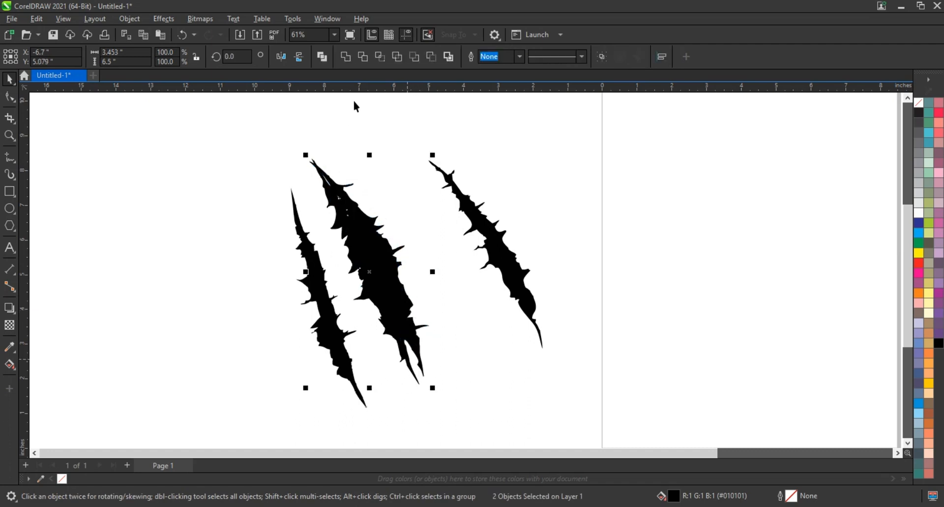
key("ctrl+l")
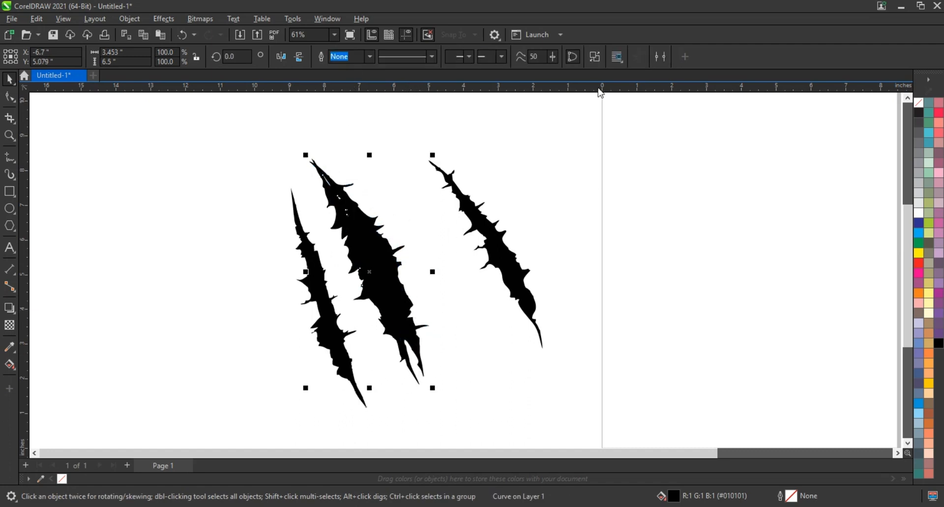
left_click(594, 57)
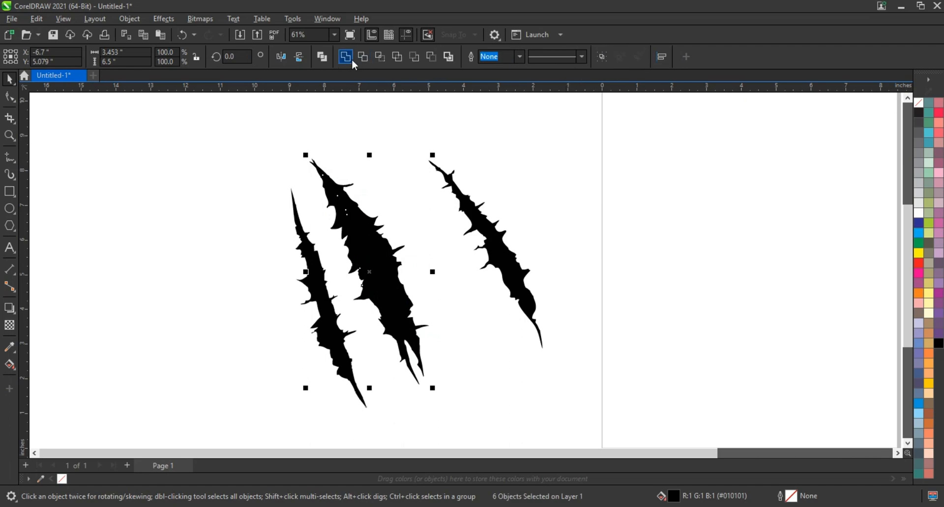
key("ctrl+z")
Step: Duplicate the merged scratch with small offsets, enlarging the copy to 117% and rotating it about 5° to widen the middle scratch
left_click_drag(375, 290, 392, 285)
right_click(392, 285)
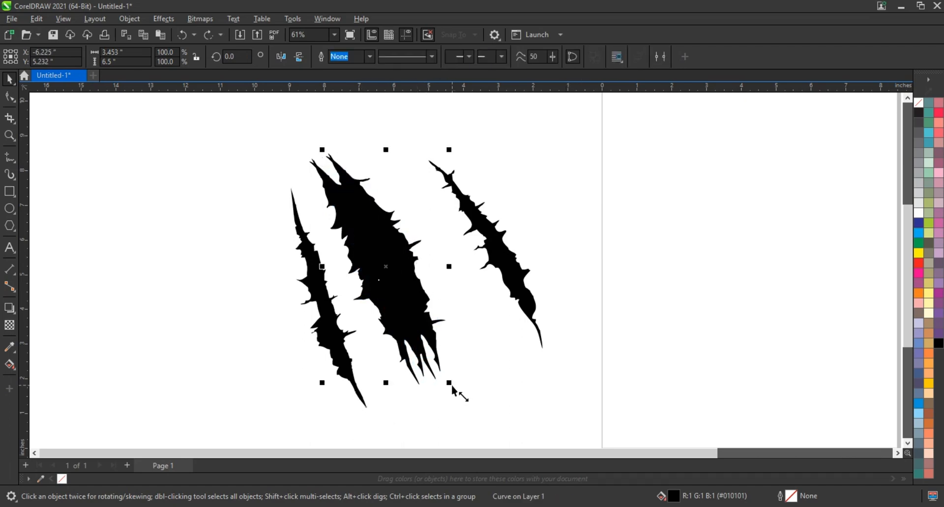
left_click_drag(451, 387, 470, 422)
left_click_drag(437, 348, 435, 341)
left_click(423, 286)
left_click_drag(470, 413, 478, 410)
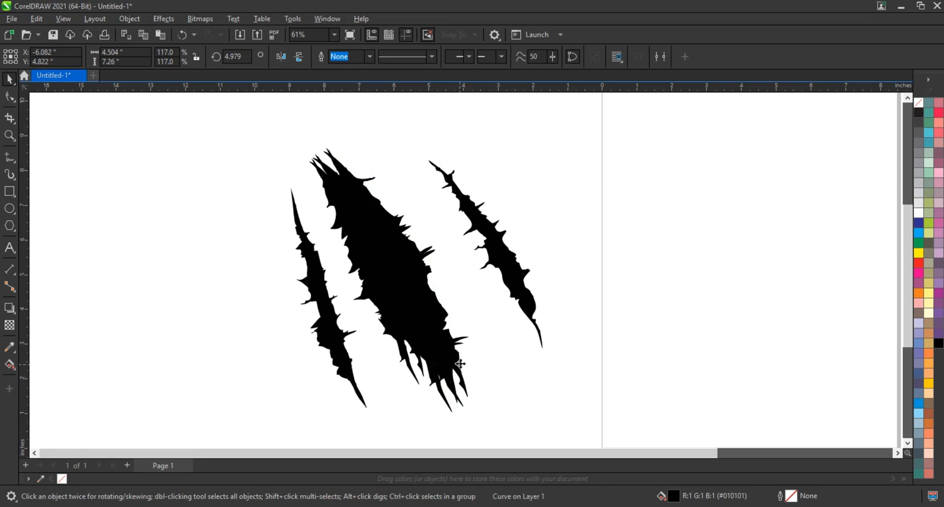
mouse_move(460, 364)
left_mouse_down()
mouse_move(470, 355)
mouse_move(472, 367)
left_mouse_up()
left_click_drag(430, 315, 426, 315)
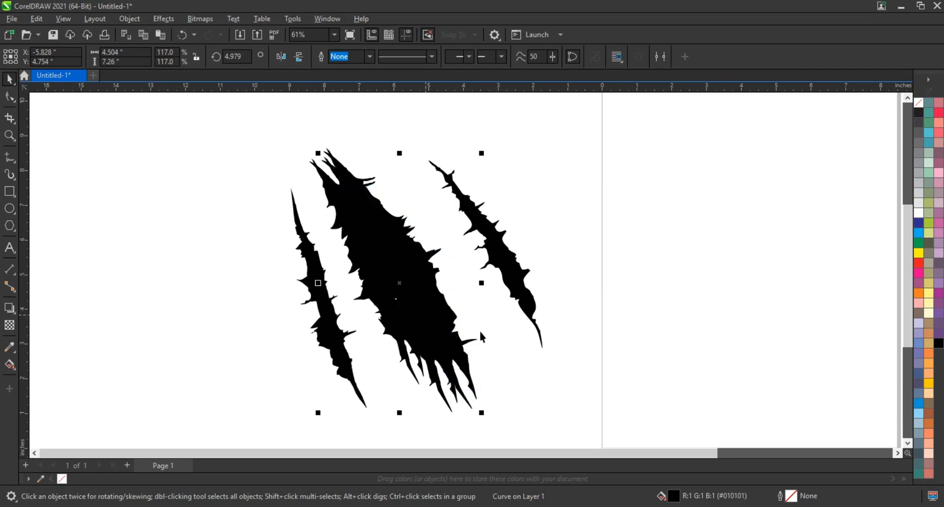
Step: Weld the overlapping middle scratch copies into one wide shape
left_click(333, 170, "shift")
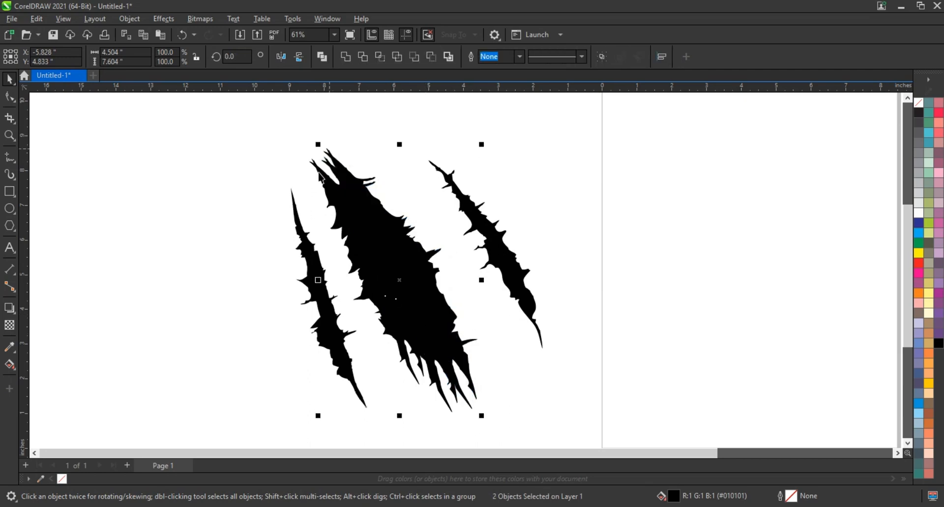
left_click(320, 176, "shift")
left_click(264, 207)
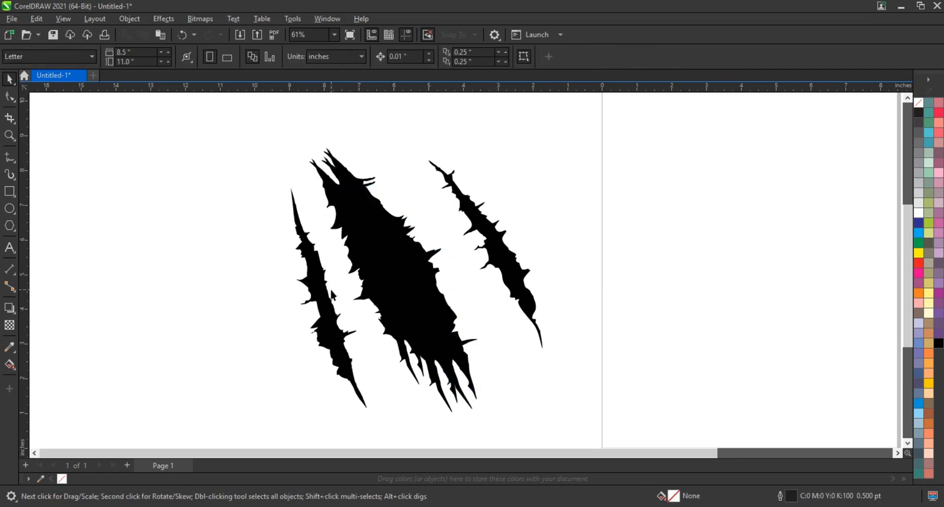
Step: Mirror the wide middle scratch and both side scratches together horizontally
left_click(328, 296)
left_click(487, 231, "shift")
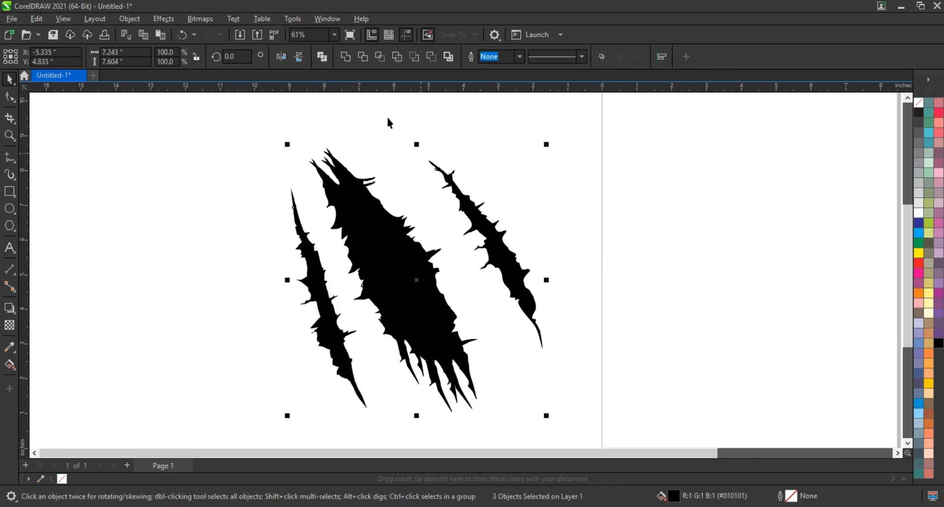
left_click(287, 57)
left_click(556, 220)
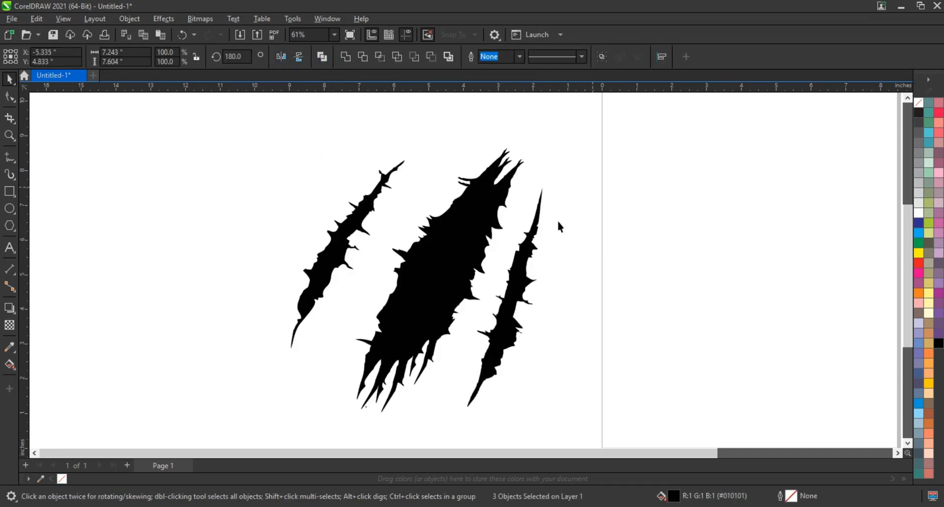
Step: Scale the narrow right scratch to about 71%, place it close beside the middle scratch and tilt it slightly
left_click(530, 234)
left_click_drag(548, 187, 536, 218)
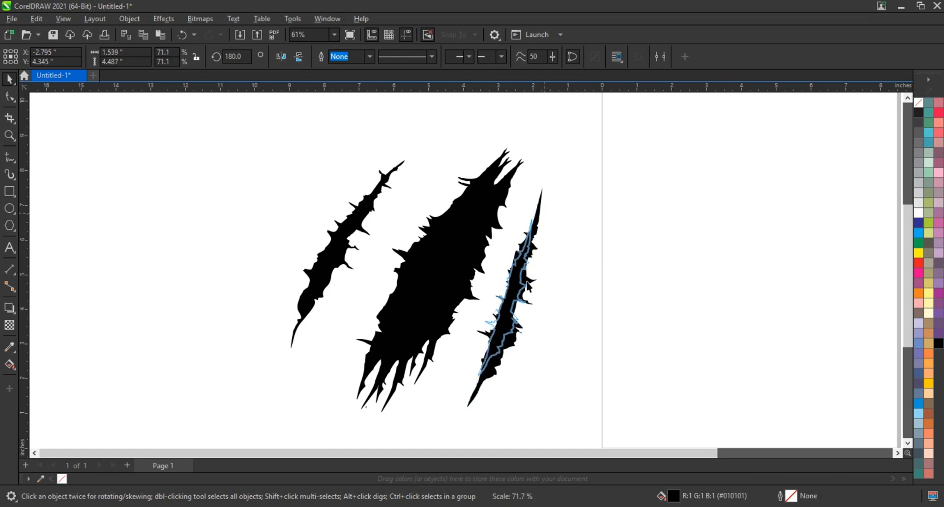
left_click_drag(515, 298, 500, 288)
left_click(500, 290)
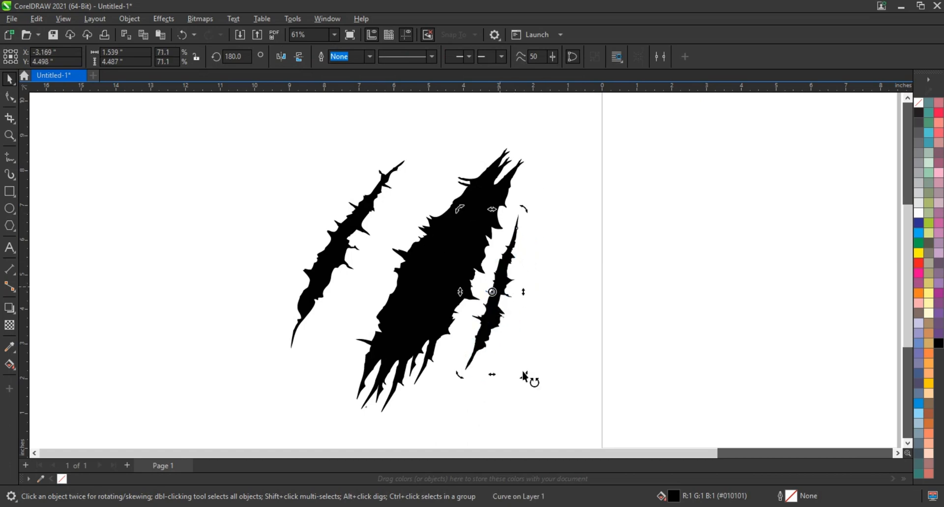
left_click_drag(523, 375, 517, 373)
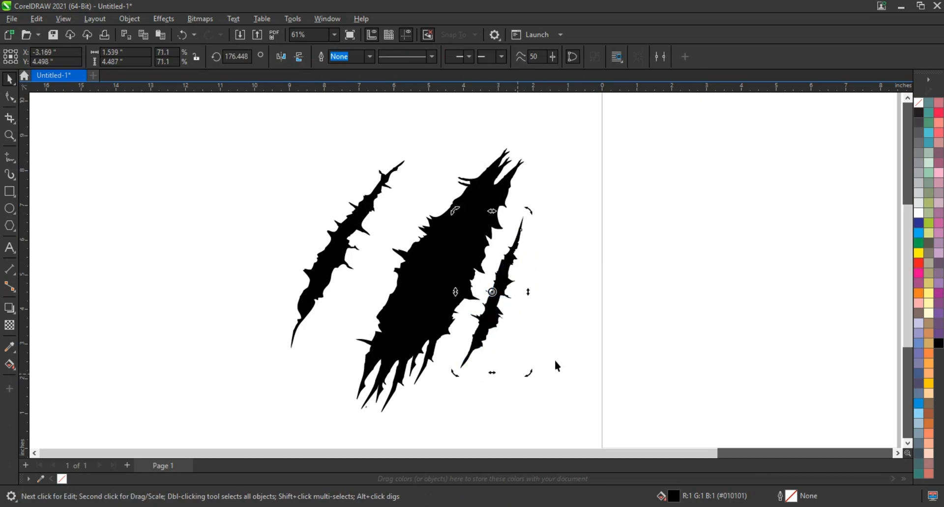
left_click(555, 361)
left_click(483, 323)
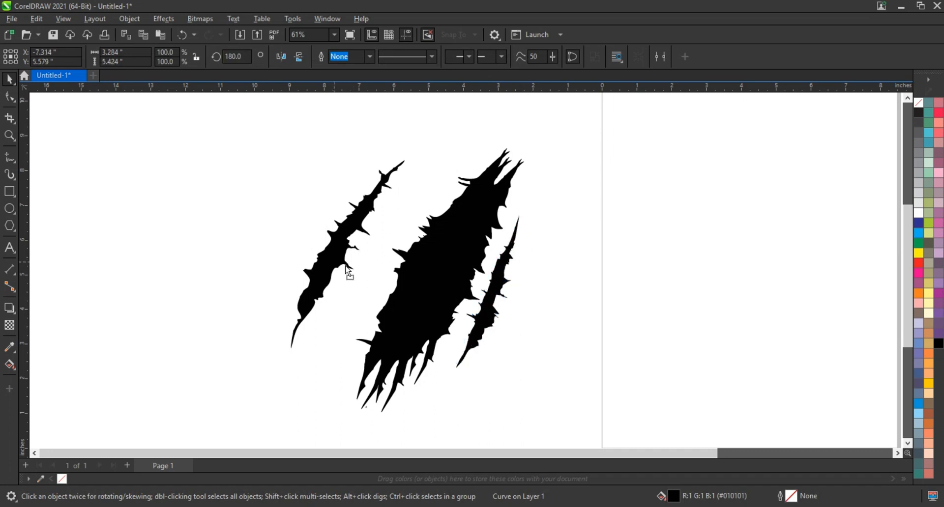
Step: Move the left scratch close to the middle one and scale it down slightly
left_click_drag(348, 270, 377, 275)
left_click_drag(444, 165, 434, 172)
mouse_move(396, 224)
left_mouse_down()
mouse_move(406, 227)
mouse_move(406, 219)
left_mouse_up()
left_click(305, 191)
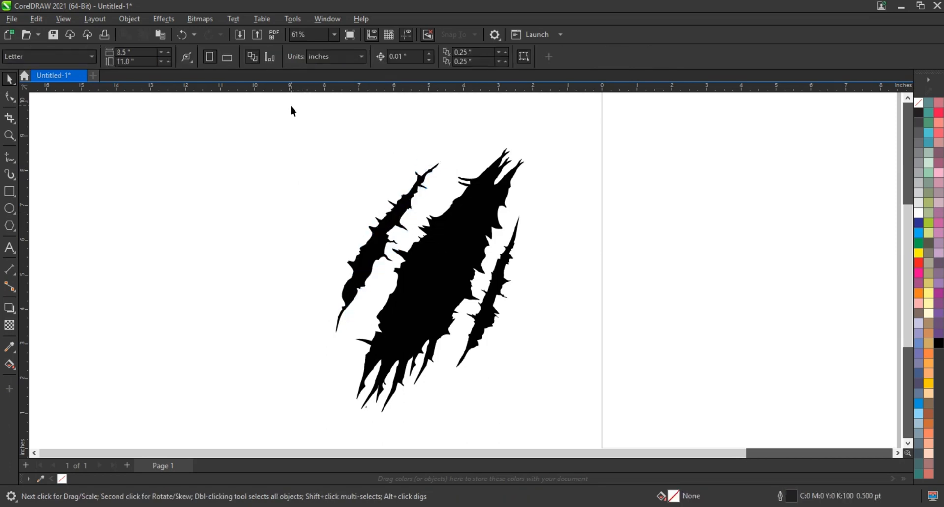
Step: Weld all the scratches into a single shape and stretch it to about 118.6% width and 94.3% height
left_click_drag(291, 109, 574, 417)
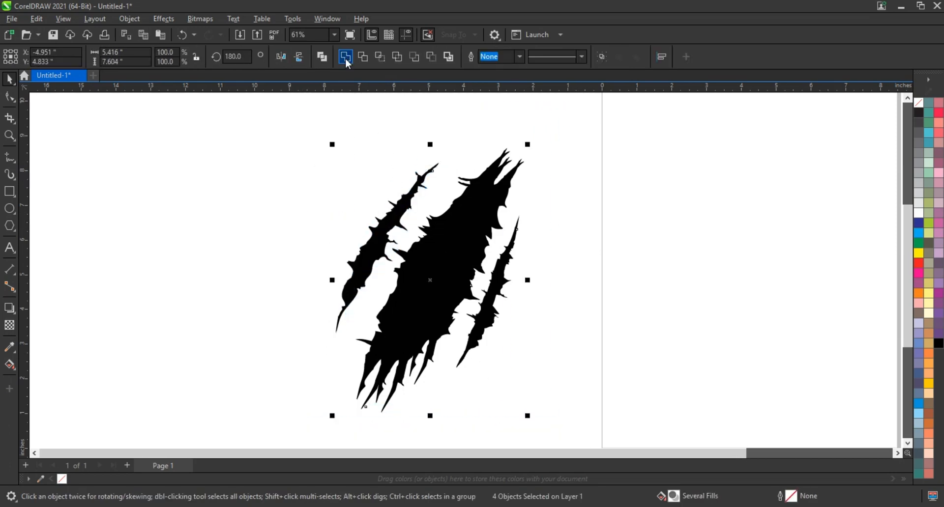
left_click_drag(529, 281, 547, 284)
left_click_drag(431, 145, 432, 138)
left_click_drag(434, 257, 423, 266)
left_click_drag(418, 151, 421, 162)
Step: Skew the scratch shape slightly, reduce its height to about 6.58 in, and move it away from the page
left_click(404, 379)
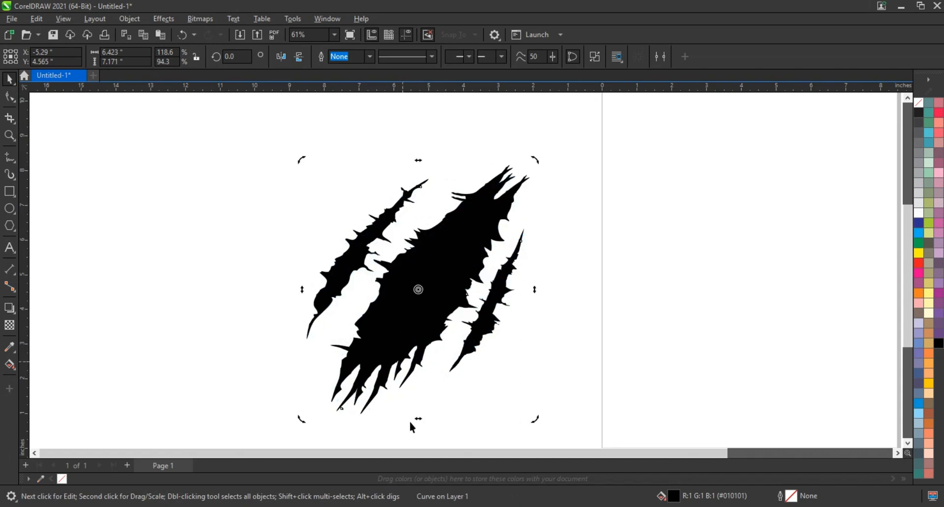
left_click_drag(413, 422, 435, 409)
left_click(436, 302)
left_click(435, 395)
scroll(446, 323, "down", 1)
left_click_drag(449, 321, 378, 313)
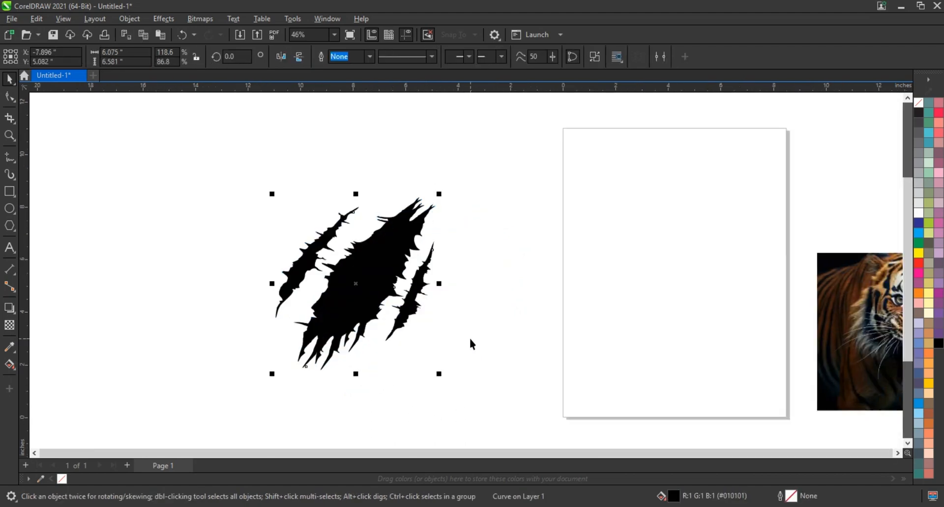
Step: Draw a rectangle about 14.4 by 8.3 in around the scratches, fill it with 40% Black and send it to the back
scroll(472, 345, "down", 1)
left_click(10, 193)
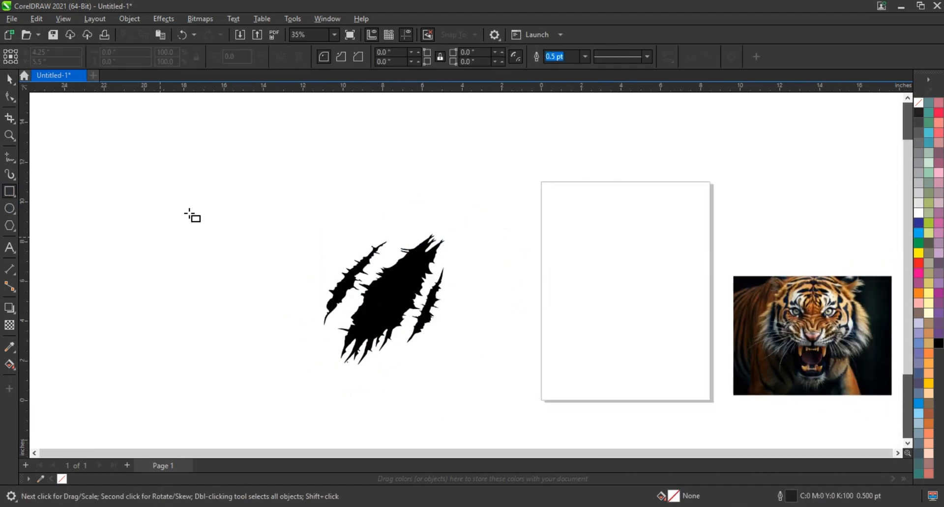
left_click_drag(189, 213, 475, 378)
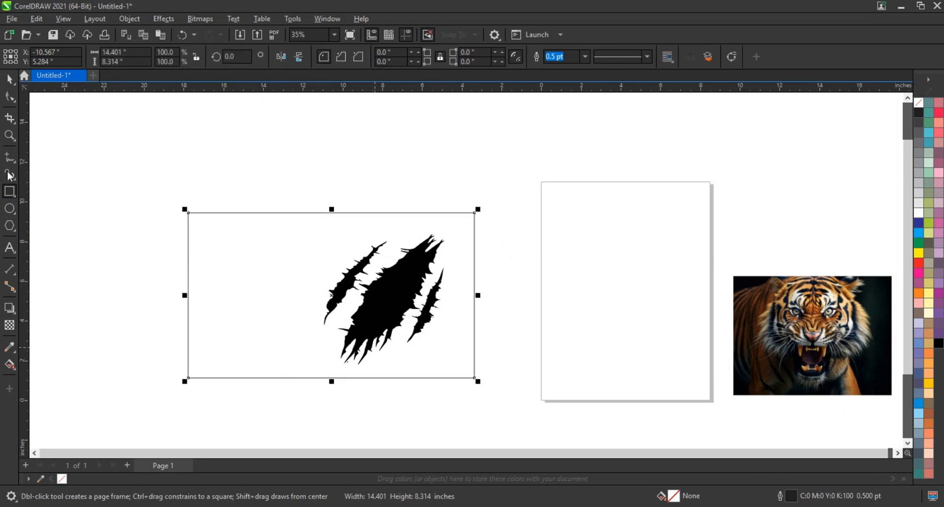
key("space")
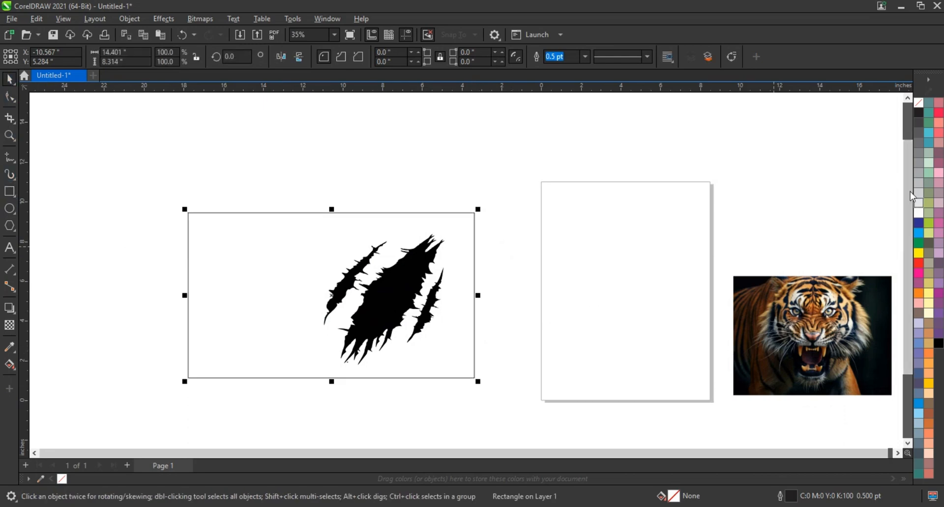
left_click(919, 174)
key("shift+Page_Down")
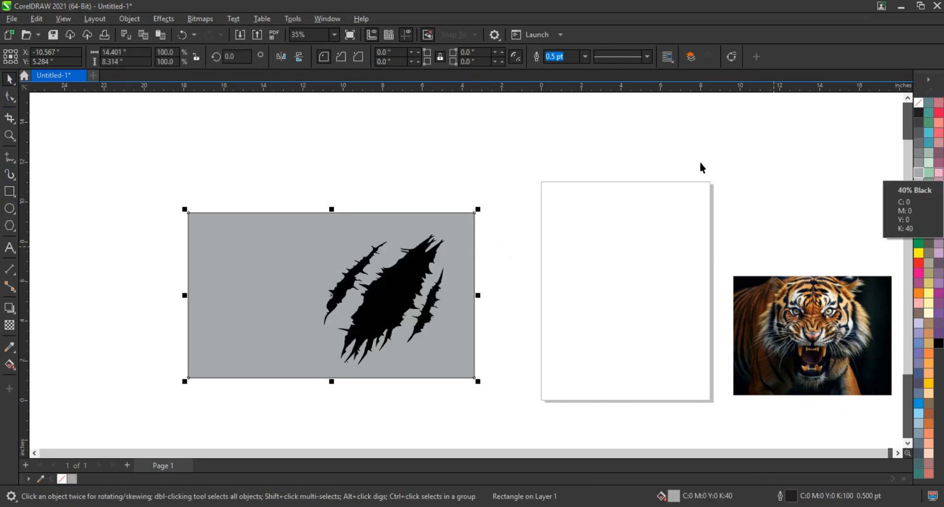
left_click(257, 164)
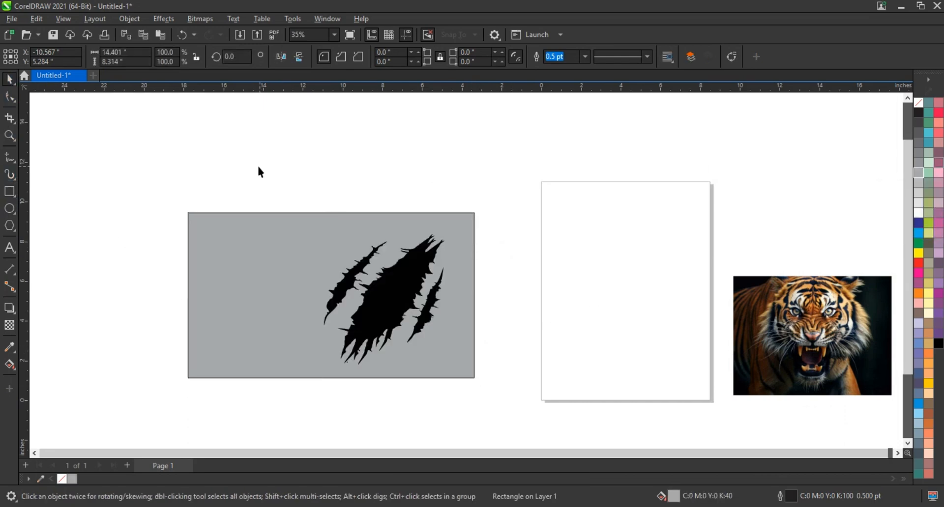
Step: Add the text "COURAGE" beside the gray rectangle and set its font to Bayside Demo
left_click(68, 273)
type("C")
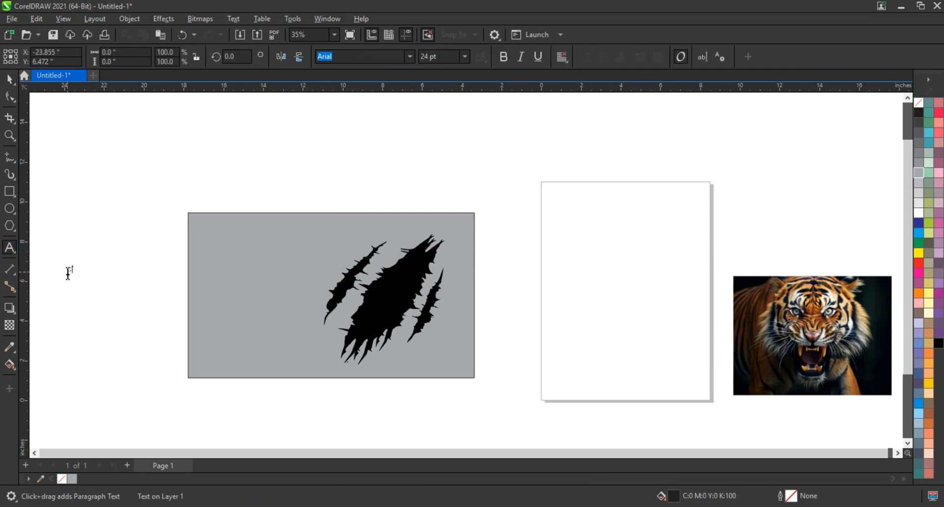
type("OURAGE")
key("Escape")
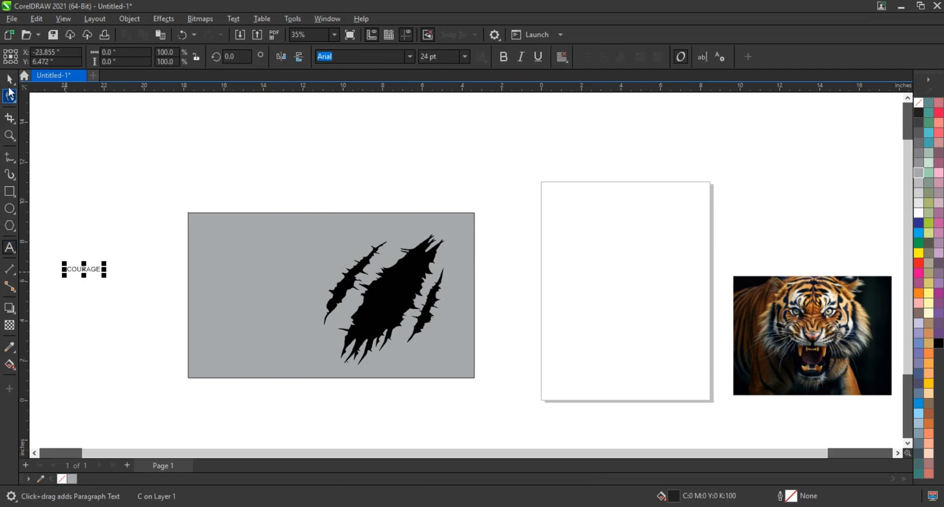
left_click(411, 58)
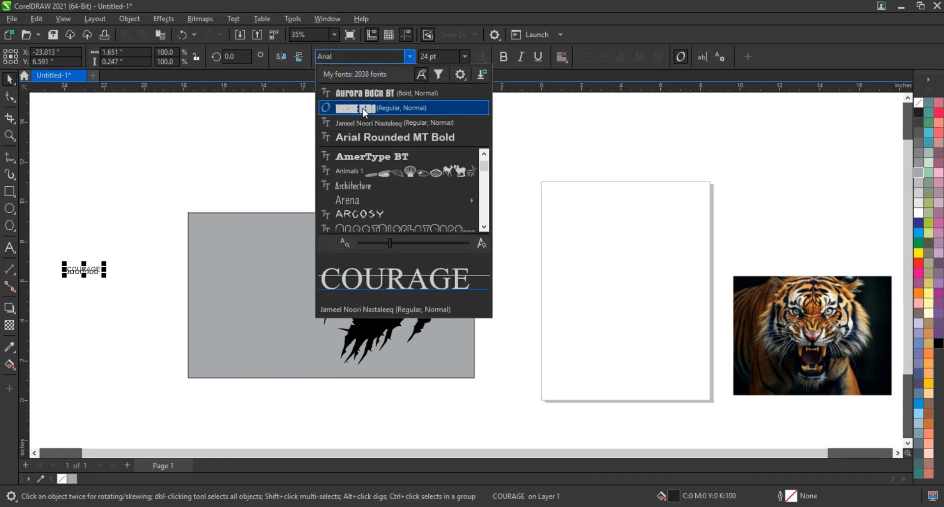
left_click(365, 109)
Step: Enlarge the COURAGE text to about 11.25 in wide across the gray rectangle and fill it red
left_click_drag(92, 285, 271, 366)
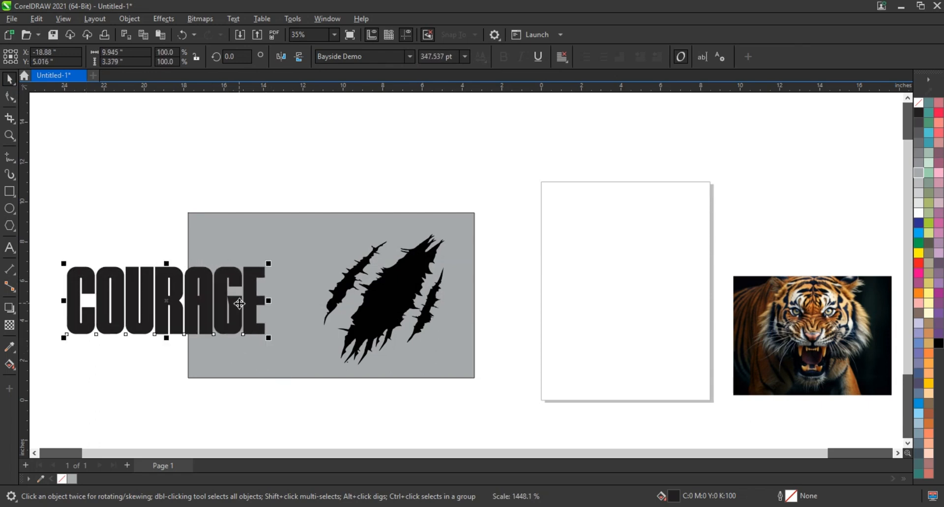
left_click_drag(241, 303, 391, 301)
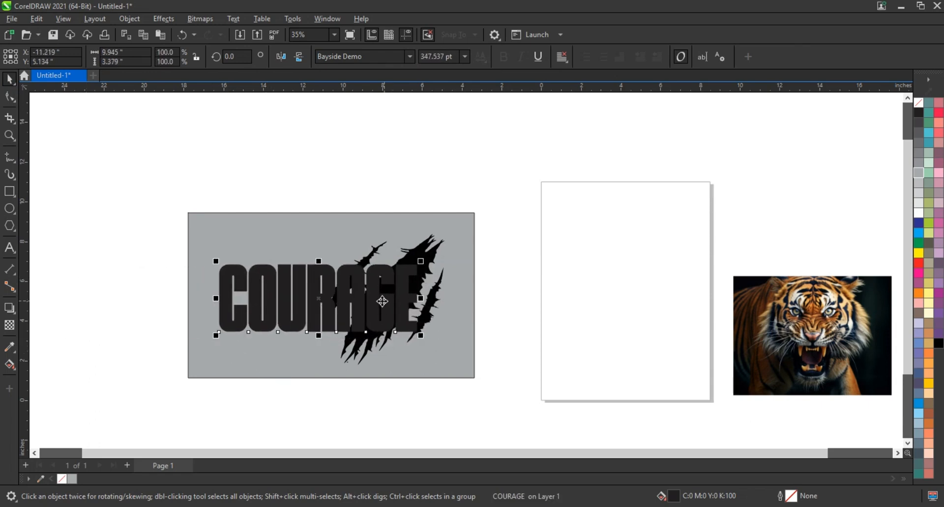
left_click_drag(431, 257, 447, 247)
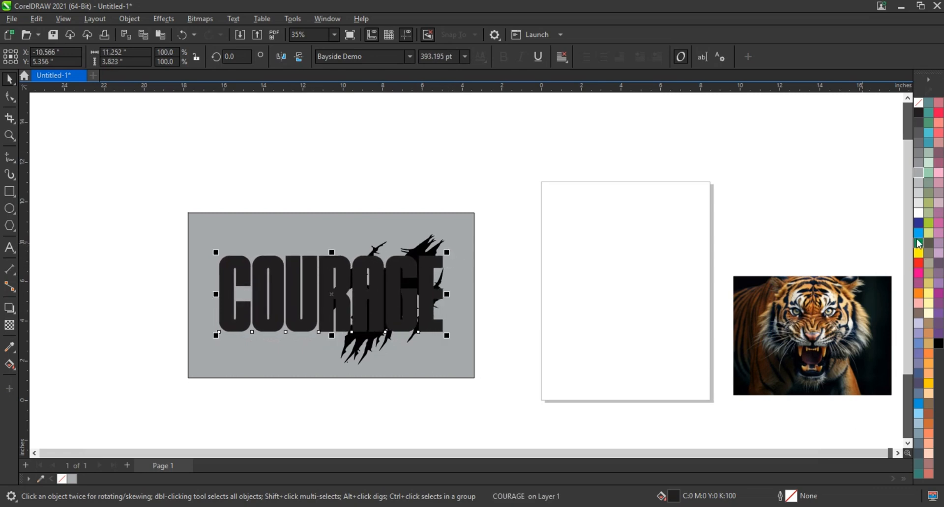
left_click(918, 260)
left_click(427, 223)
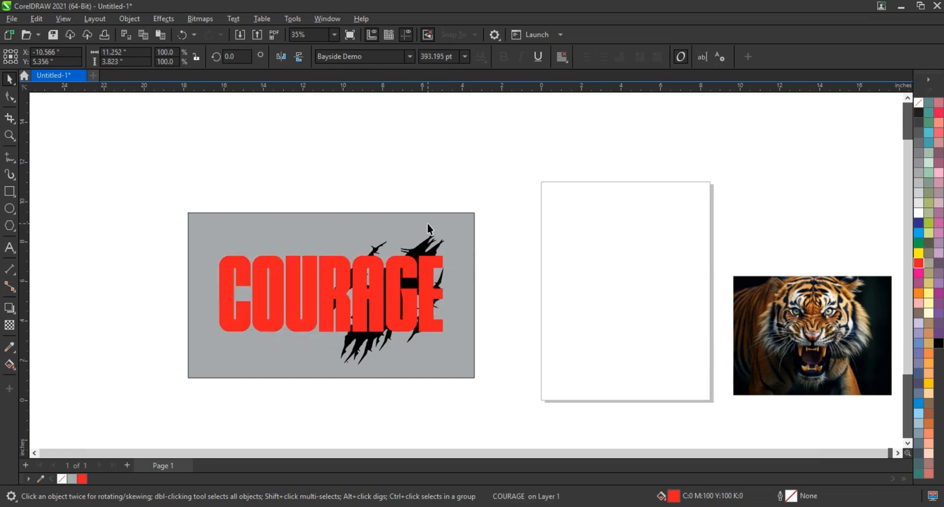
Step: Fill the rectangle behind the COURAGE text with white
left_click(919, 213)
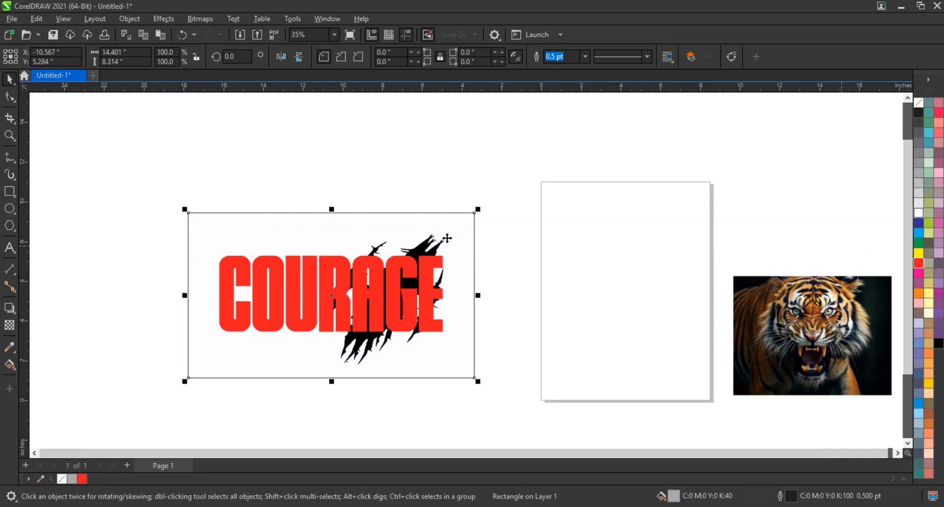
left_click(431, 266)
left_click(458, 347, "shift")
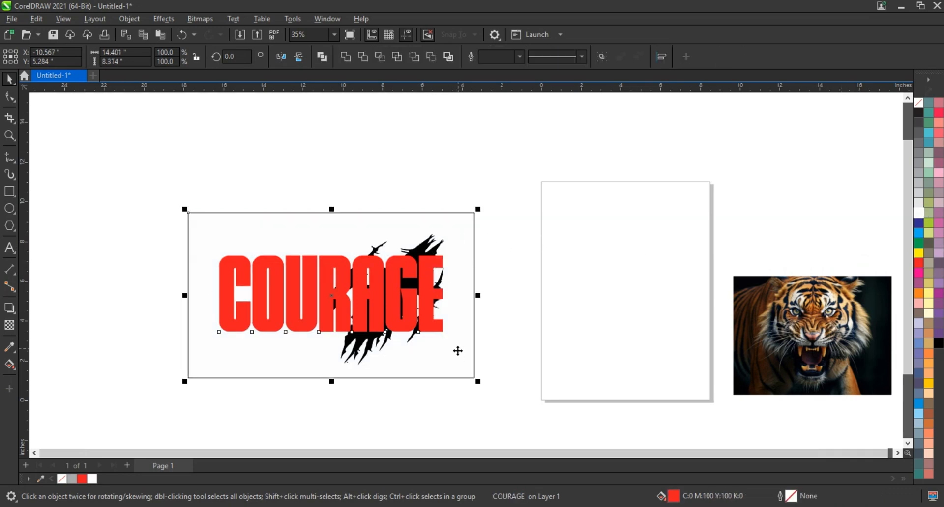
key("shift+F2")
key("Escape")
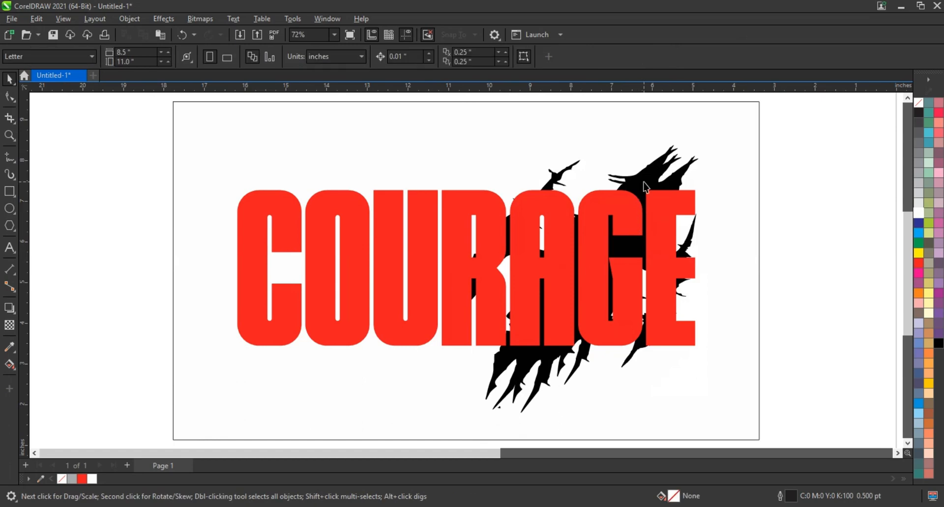
Step: Bring the claw-scratch shape in front of the COURAGE text and centre it horizontally on the rectangle
left_click(644, 183)
key("shift+Page_Up")
key("F3")
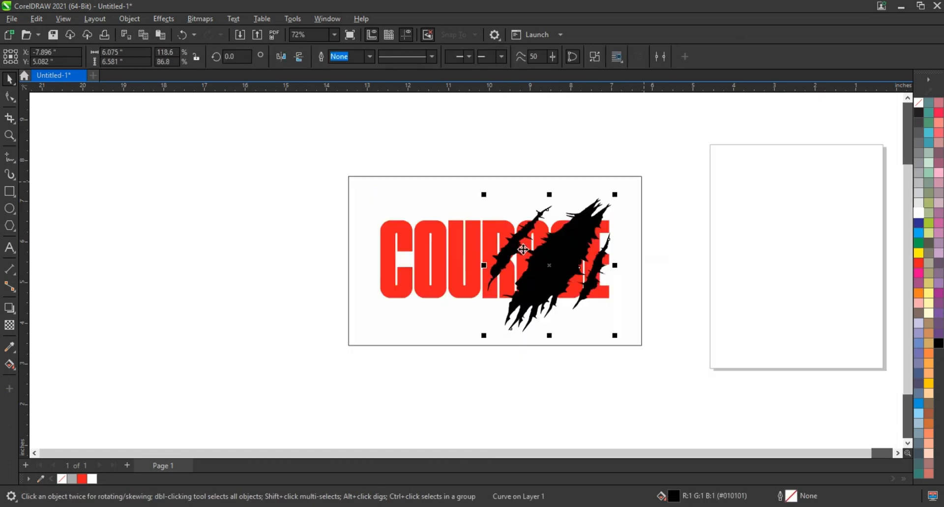
left_click(582, 340, "shift")
key("c")
key("Escape")
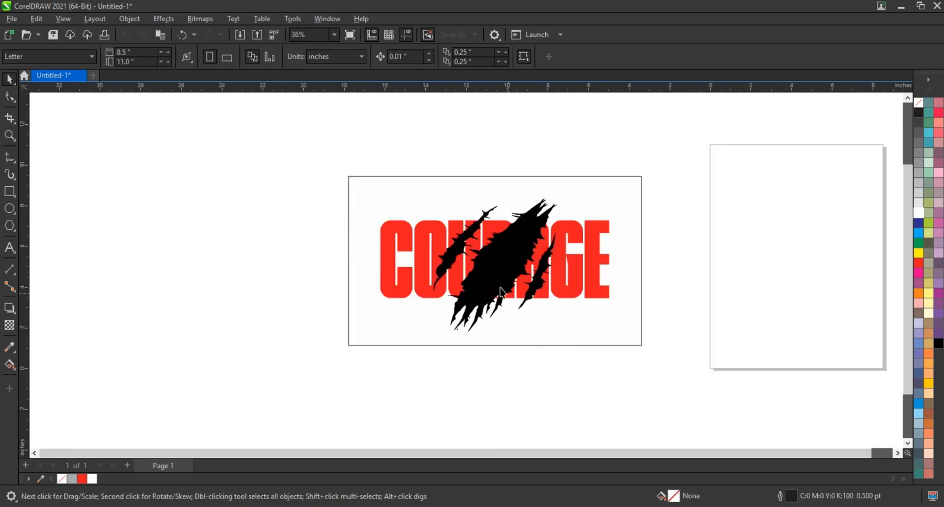
Step: Rotate the scratch shape to about 341 degrees and resize it to about 6.5 by 5 in over the text
left_click(493, 282)
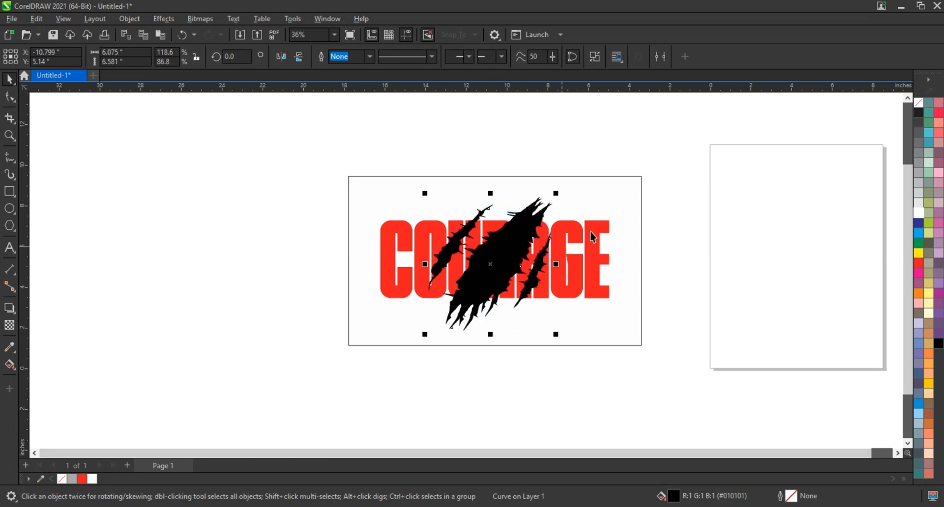
left_click_drag(556, 193, 565, 225)
left_click(548, 204)
left_click(532, 267)
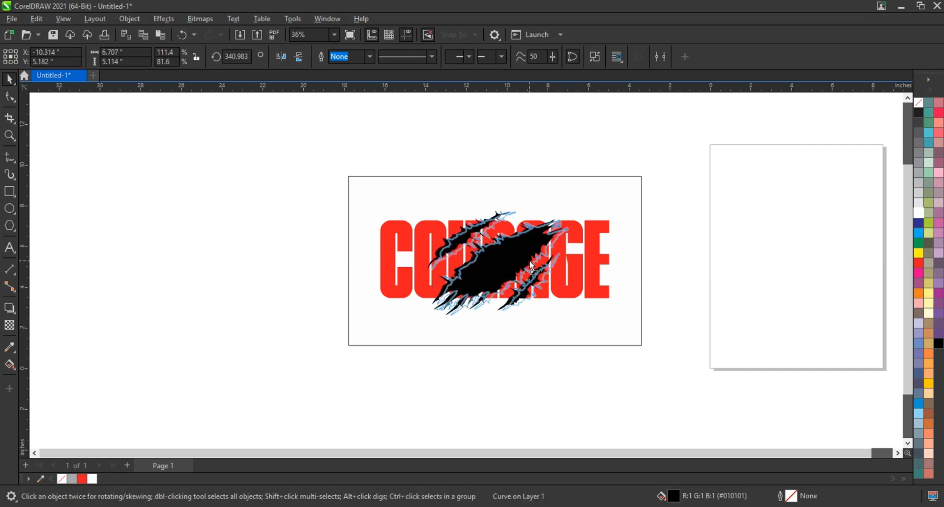
left_click_drag(573, 210, 570, 209)
Step: Move the COURAGE text off the rectangle to its left side and fill the scratch shape with 40% Black
left_click(689, 243)
left_click_drag(590, 273, 315, 272)
left_click(509, 284)
scroll(553, 278, "up", 2)
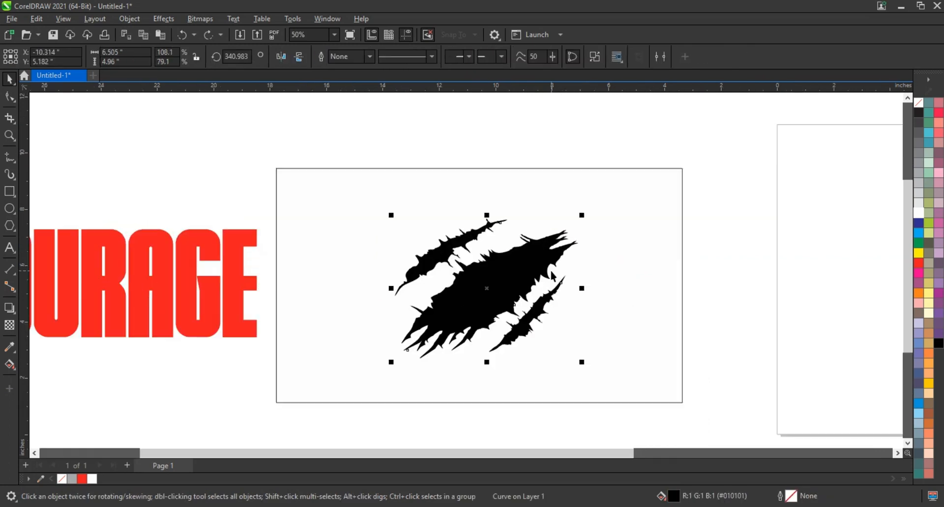
left_click(918, 173)
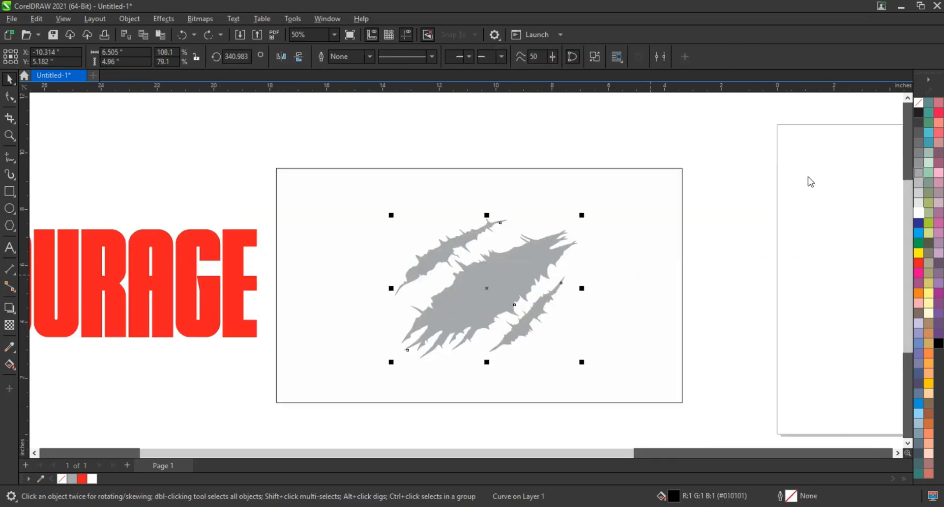
Step: Add a flat drop shadow spreading outward around the scratches, with opacity 25 and feathering 5
left_click(8, 308)
left_click_drag(487, 289, 485, 326)
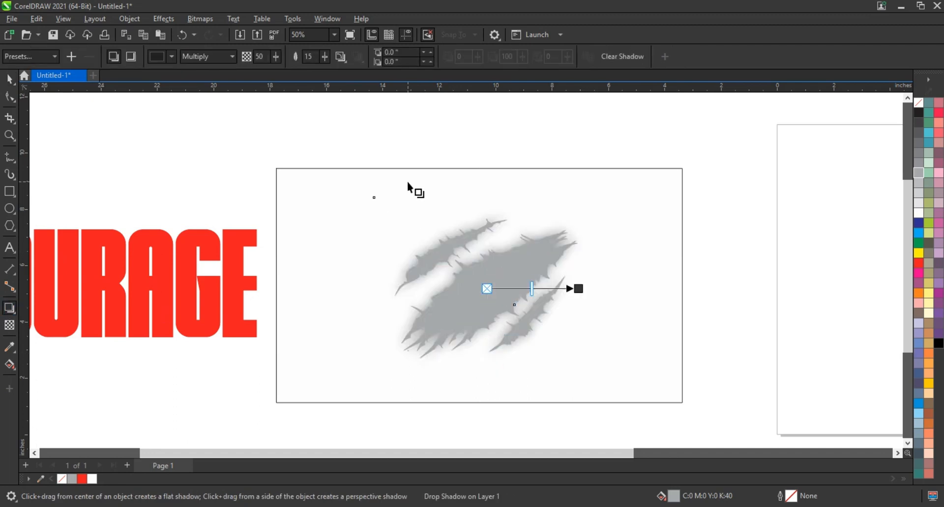
left_click(340, 56)
left_click(361, 110)
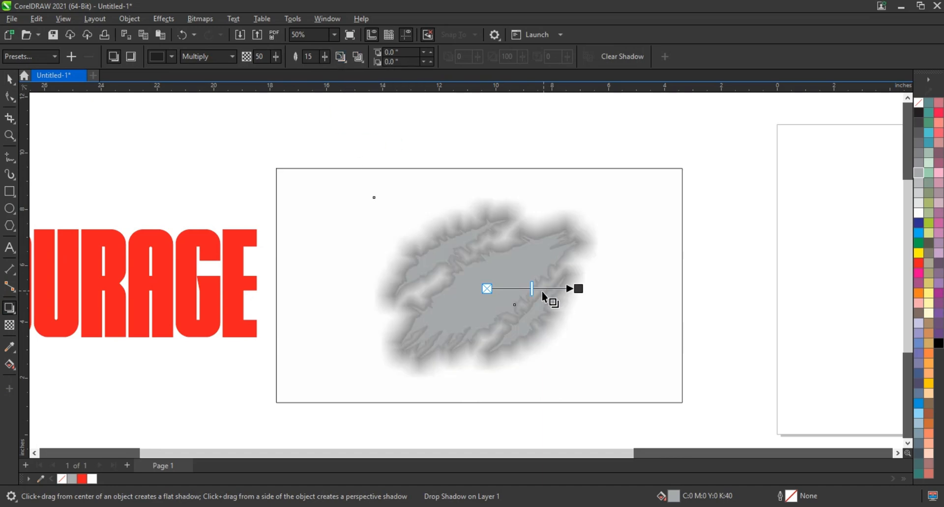
type("5")
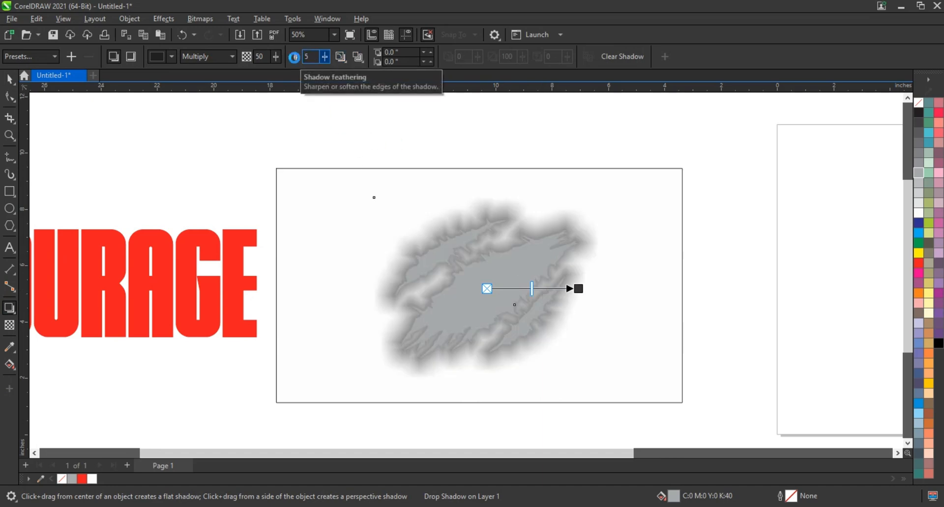
key("Return")
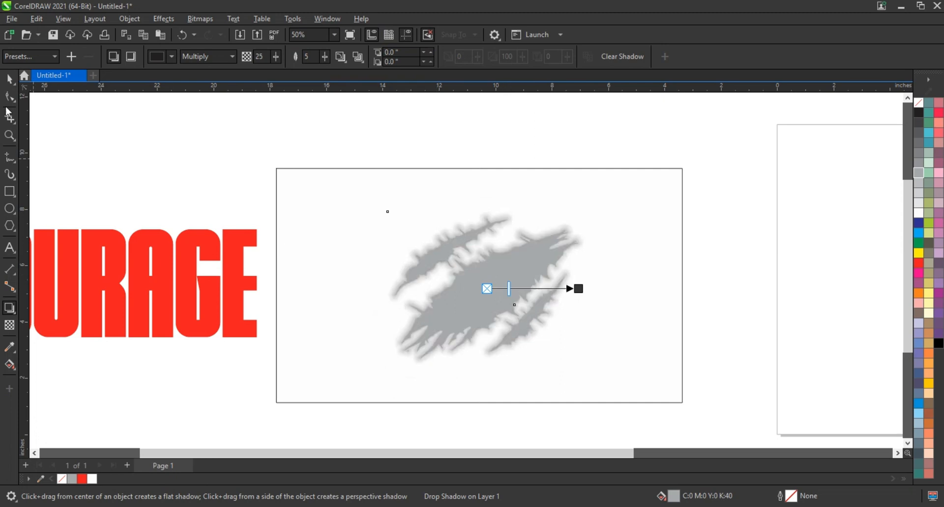
Step: Break the drop shadow apart from the scratch shape
left_click(10, 85)
left_click(129, 18)
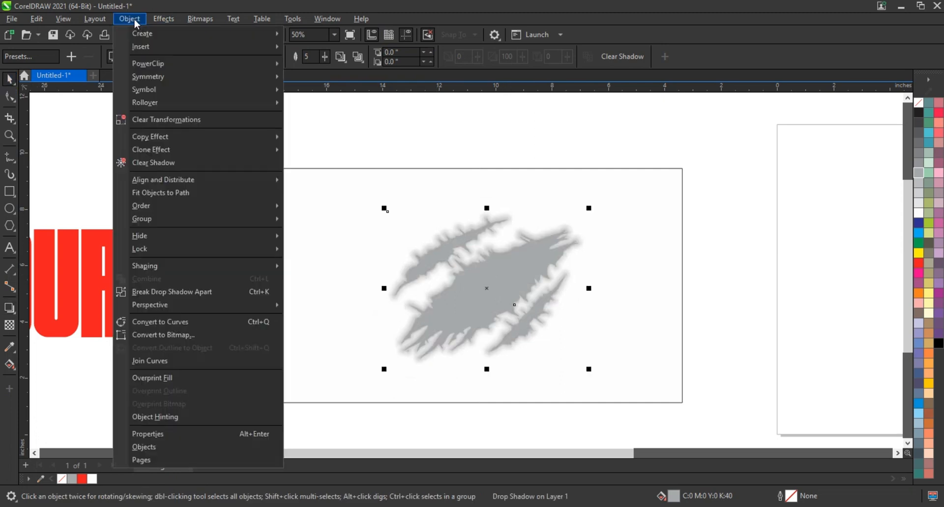
left_click(172, 291)
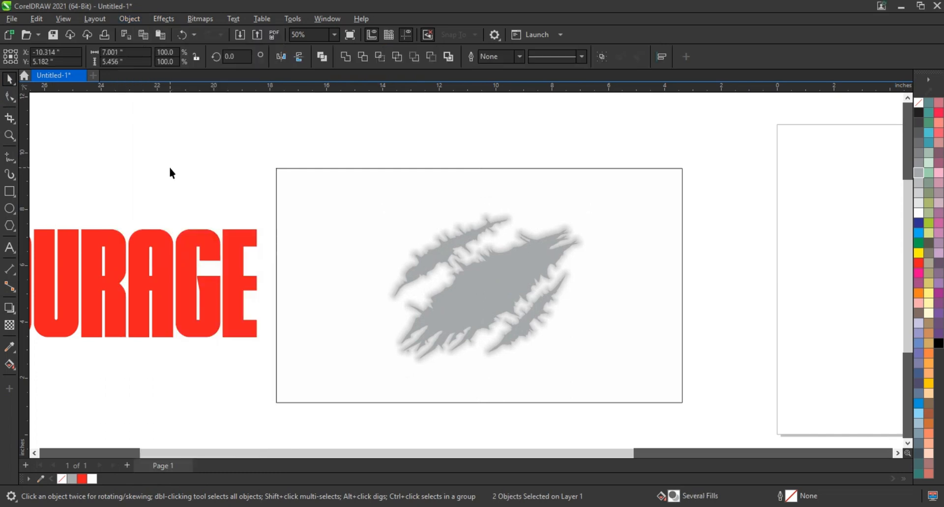
left_click(169, 166)
Step: Combine the scratch shape with the white rectangle so the scratches become cut-out holes
left_click(450, 306)
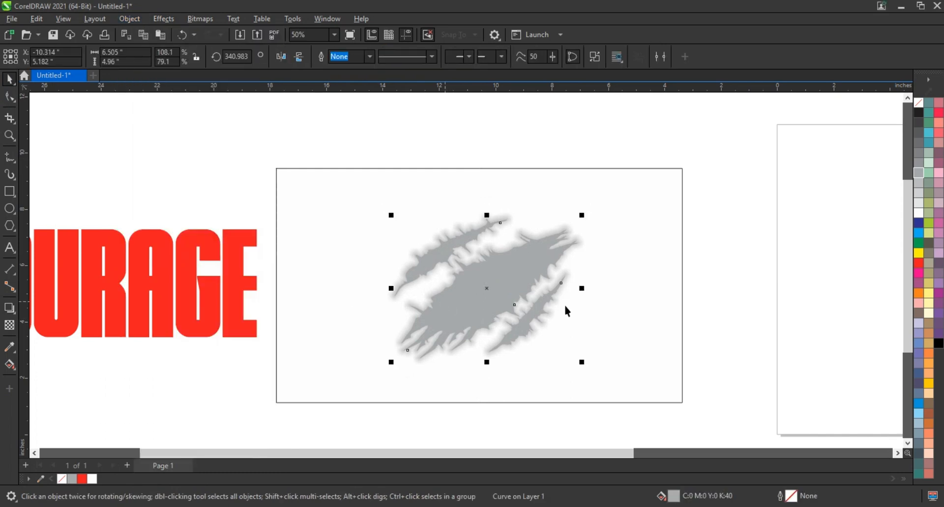
left_click(658, 215, "shift")
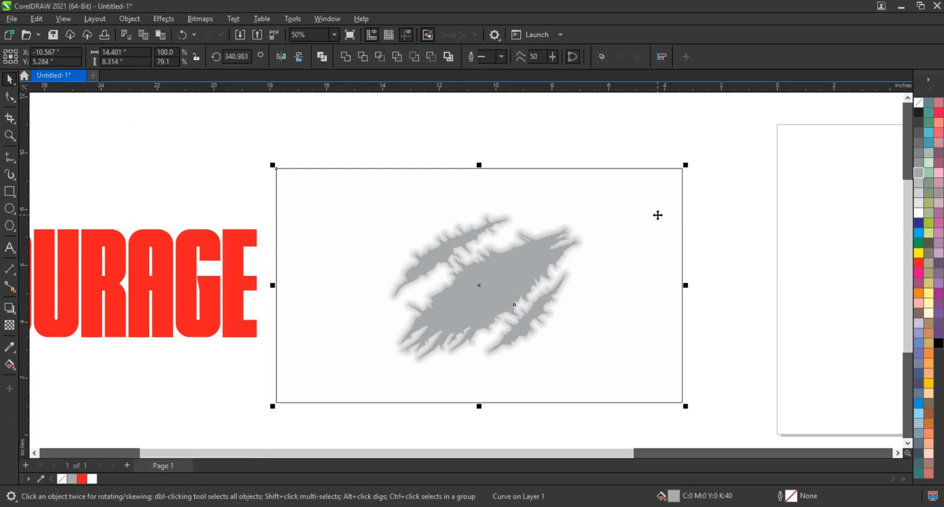
left_click(322, 57)
Step: PowerClip the separated scratch shadow inside the rectangle with the scratch cut-outs
left_click(514, 290)
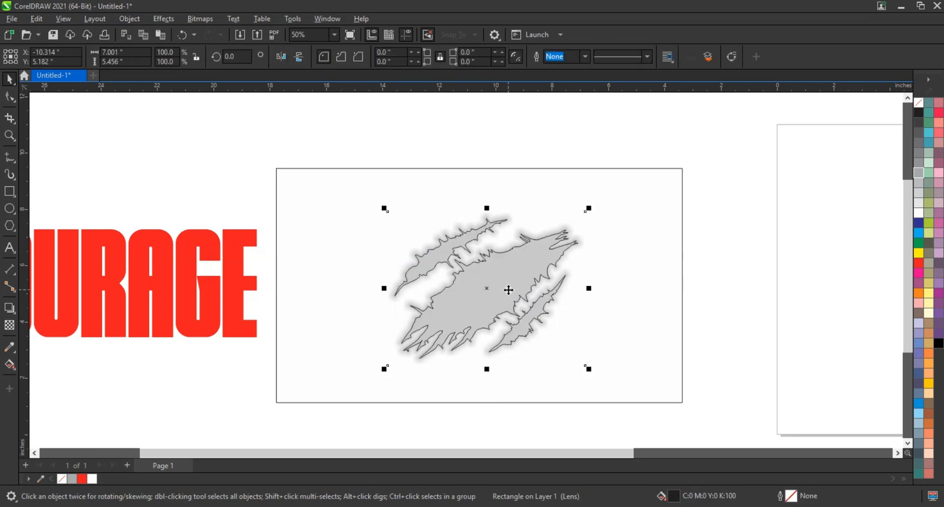
right_click(508, 290)
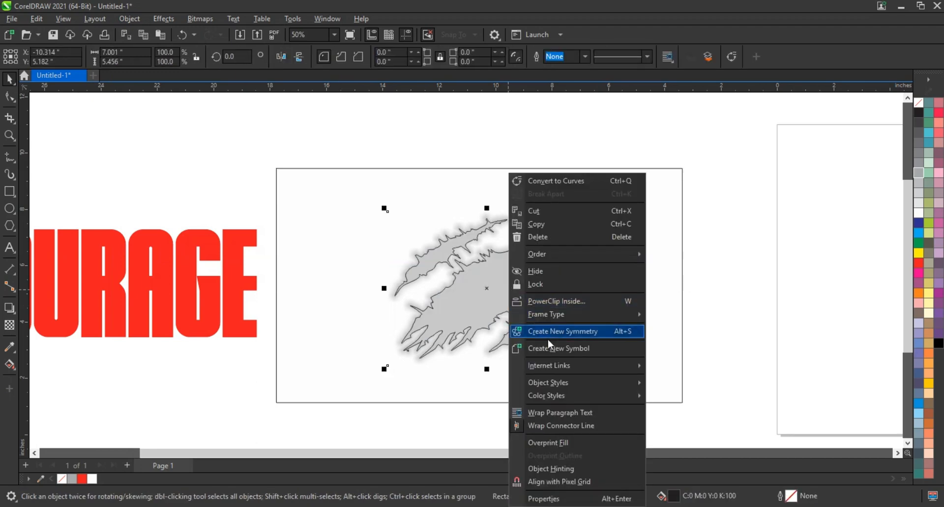
left_click(560, 305)
left_click(609, 306)
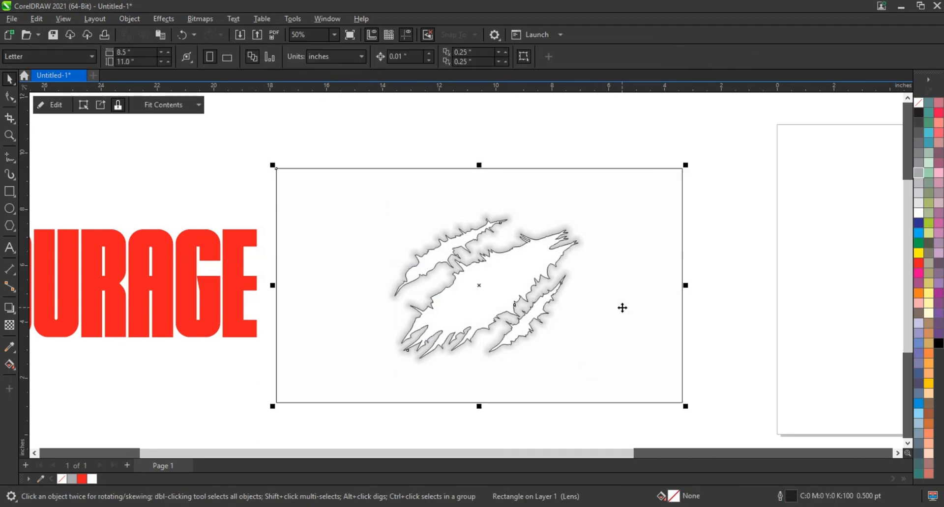
left_click(746, 316)
Step: Add a drop shadow to the cut-out rectangle from its top edge to its bottom edge, with opacity 68
left_click(628, 325)
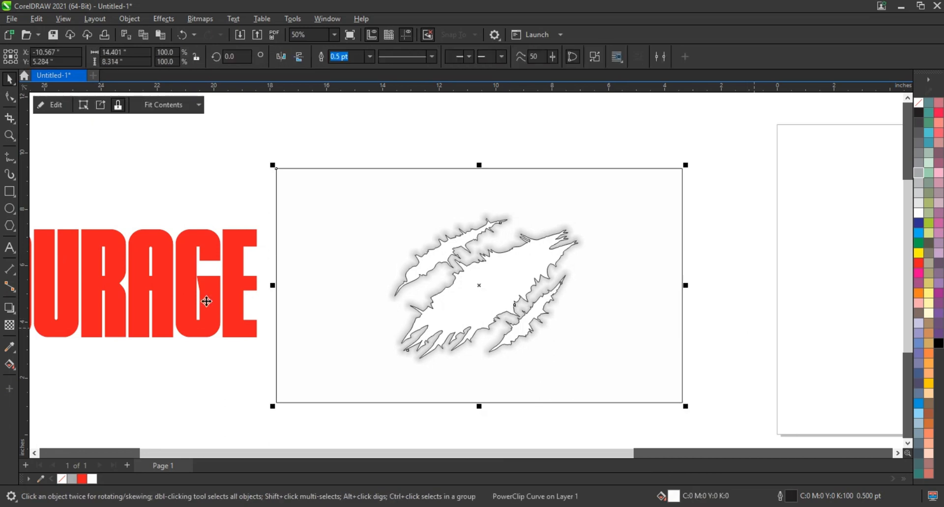
left_click(9, 310)
left_click_drag(479, 169, 479, 405)
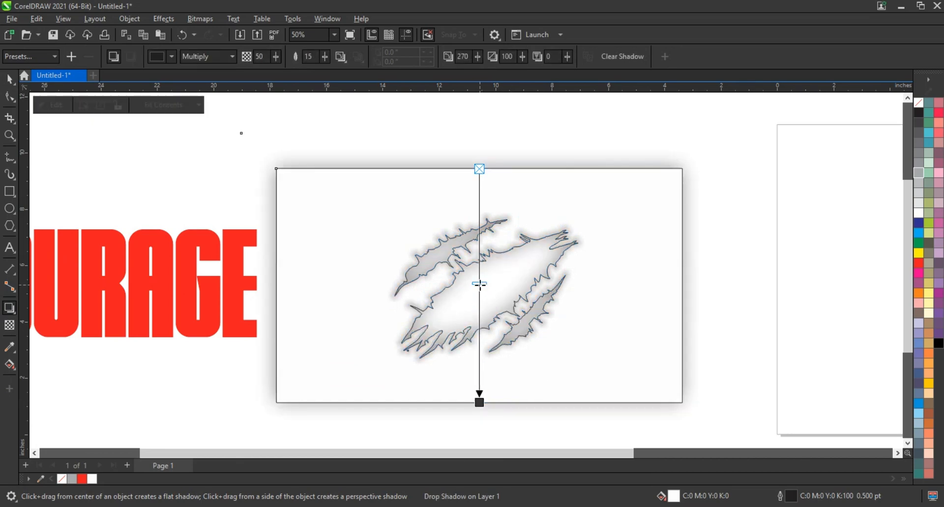
left_click_drag(481, 324, 482, 325)
Step: Break the drop shadow apart from the cut-out rectangle
left_click(10, 78)
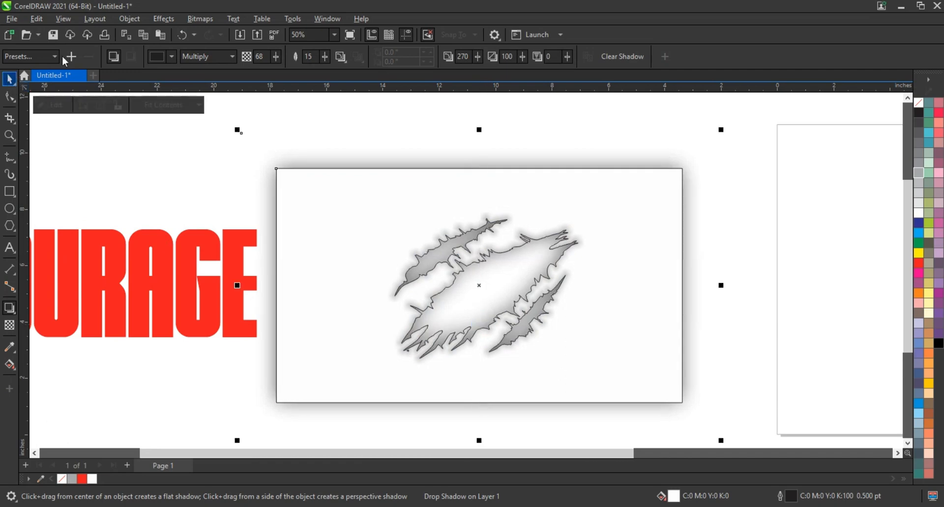
left_click(128, 20)
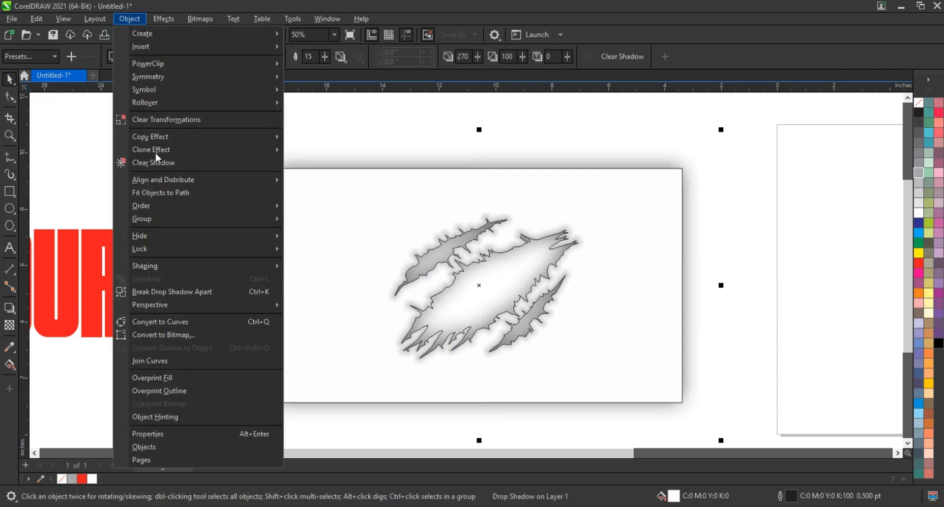
left_click(183, 294)
left_click(240, 175)
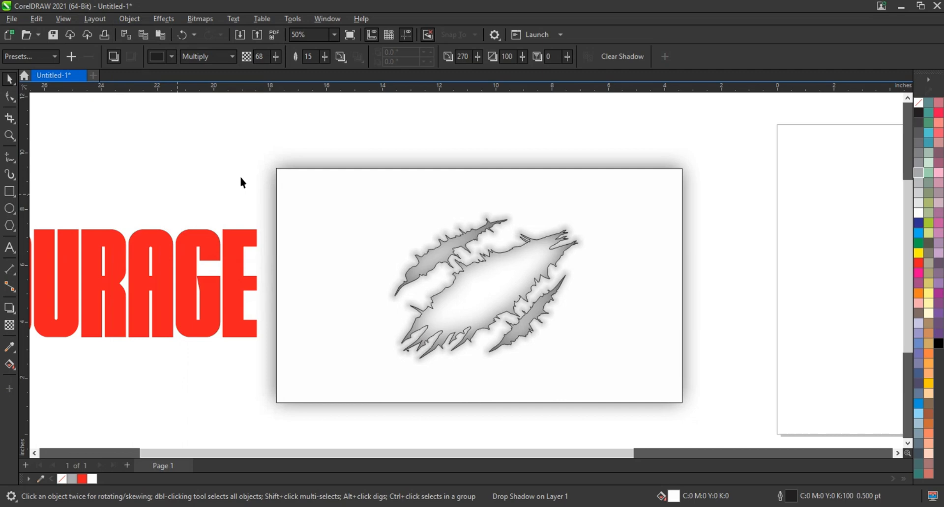
Step: Reshape the separated shadow by moving its four corner nodes inside the rectangle's border
left_click(265, 162)
left_click(13, 100)
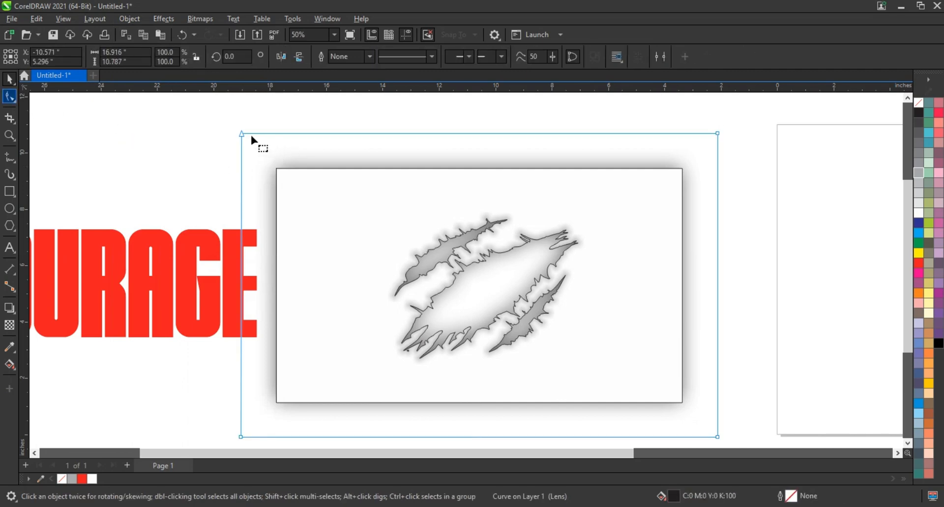
left_click_drag(241, 133, 291, 185)
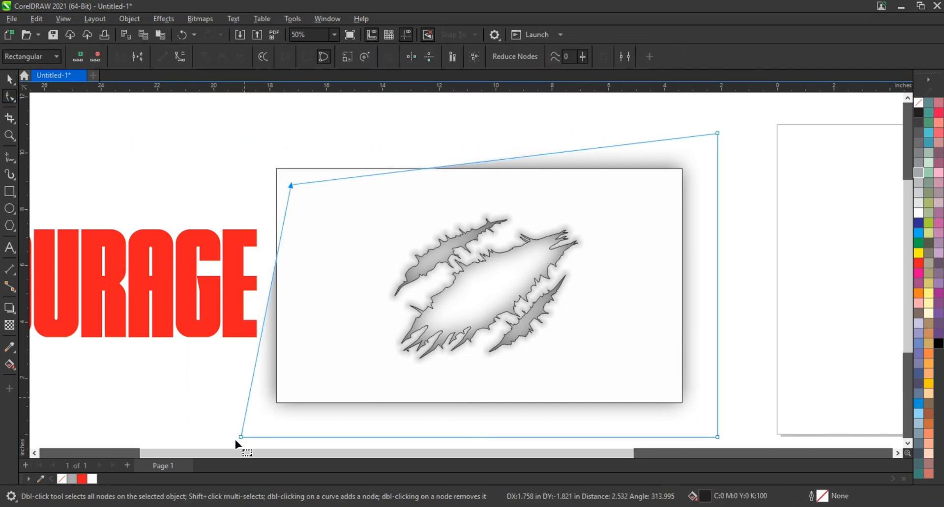
left_click_drag(240, 438, 284, 397)
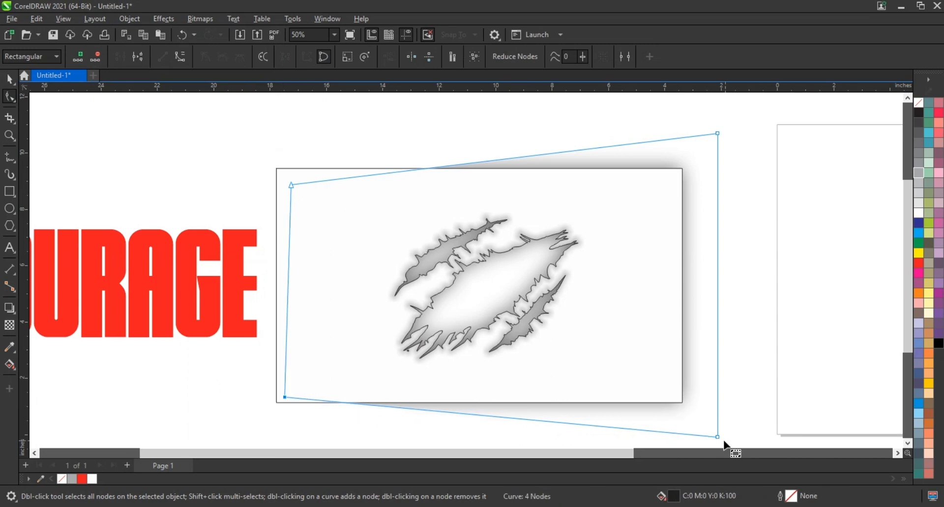
left_click_drag(718, 438, 675, 396)
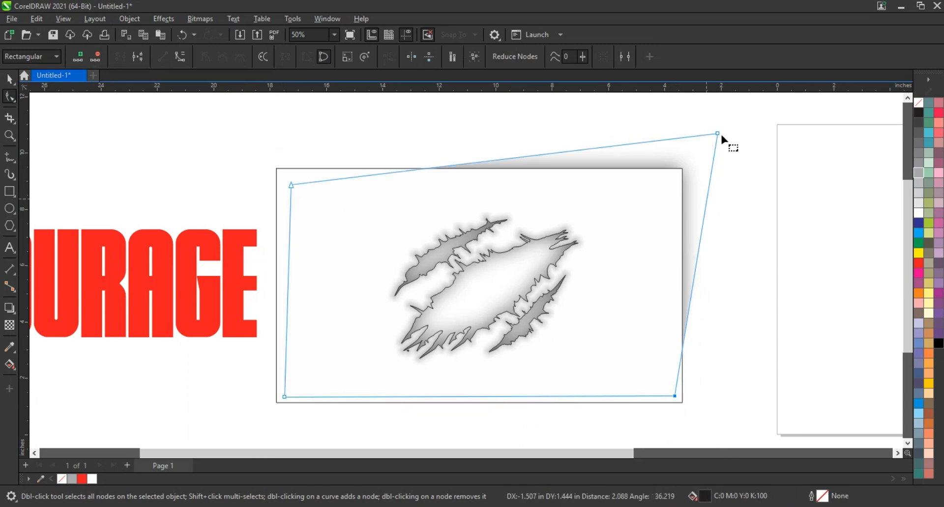
left_click_drag(717, 133, 664, 181)
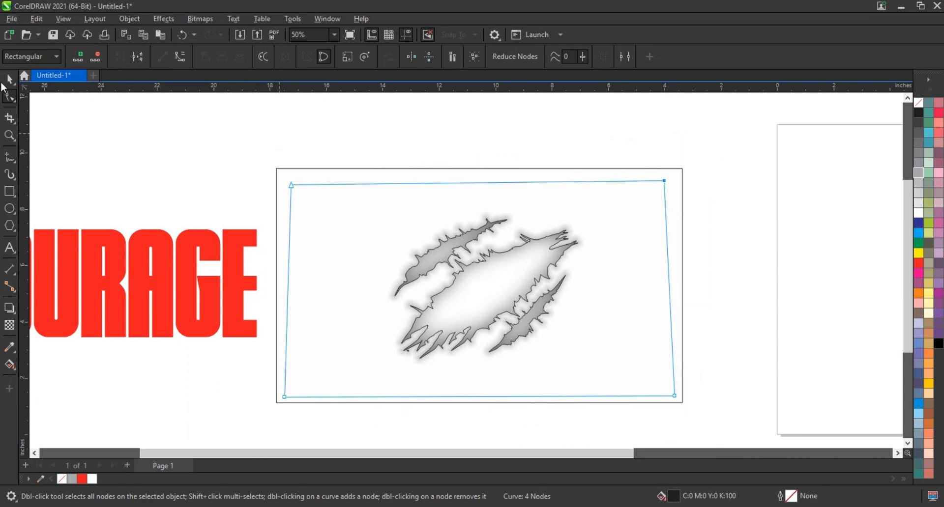
left_click(9, 78)
left_click(90, 142)
Step: Centre the COURAGE text on the cut-out rectangle and enlarge it to about 12.6 in wide
left_click(145, 260)
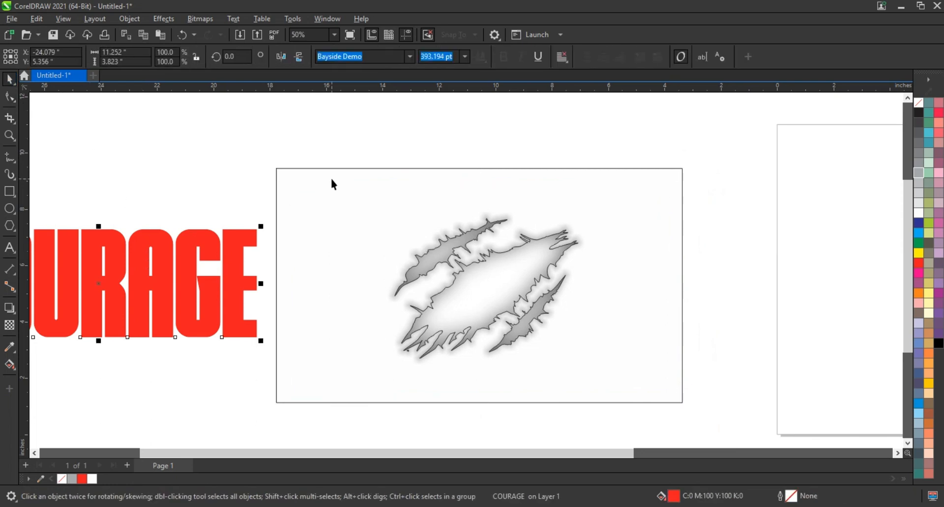
left_click(332, 179, "shift")
key("e")
key("c")
left_click(504, 270)
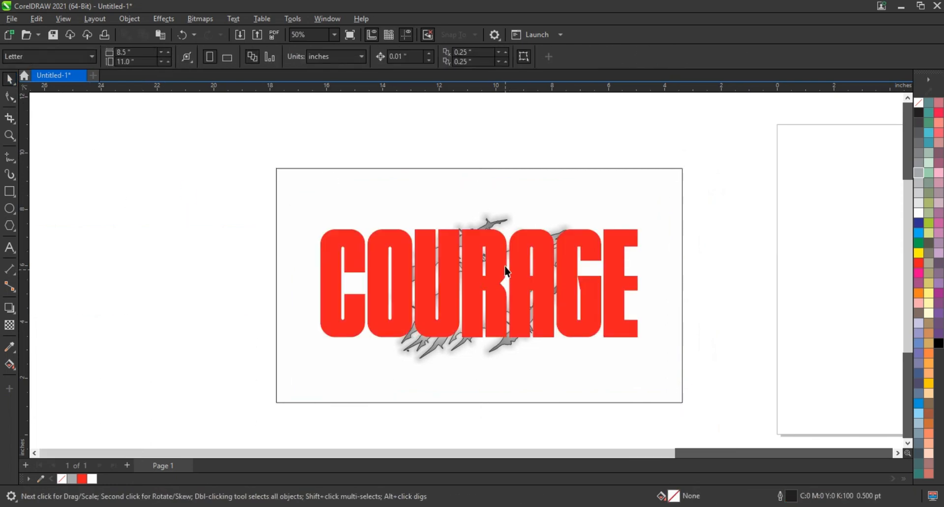
left_click_drag(642, 227, 658, 222)
Step: PowerClip the COURAGE text inside the cut-out rectangle
right_click(648, 229)
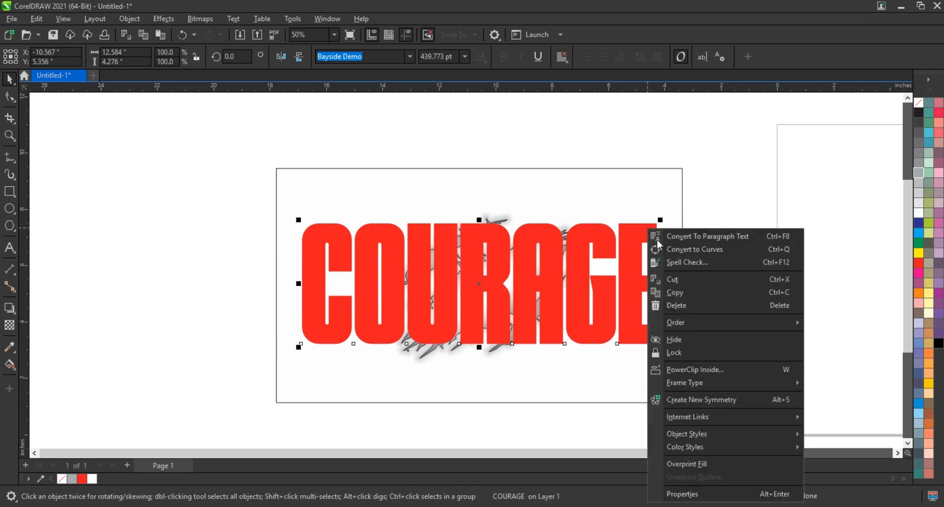
left_click(687, 369)
left_click(638, 194)
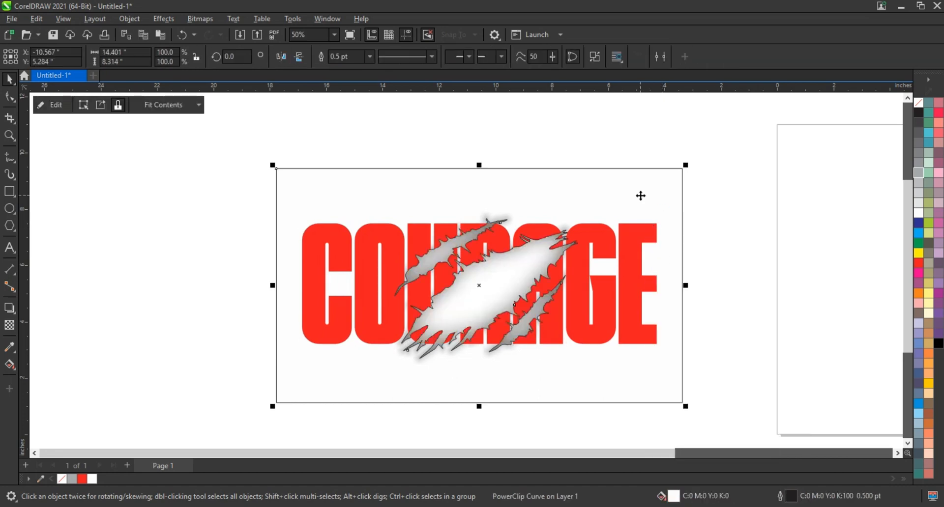
Step: Edit the PowerClip contents to send the COURAGE text behind the shadow, and finish editing
right_click(639, 194)
left_click(668, 158)
left_click(635, 249)
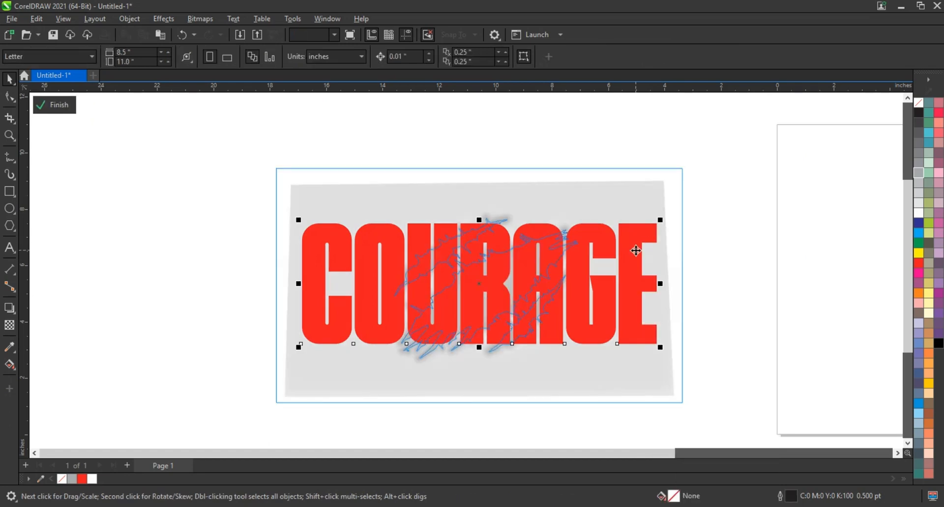
left_click(776, 252, "ctrl")
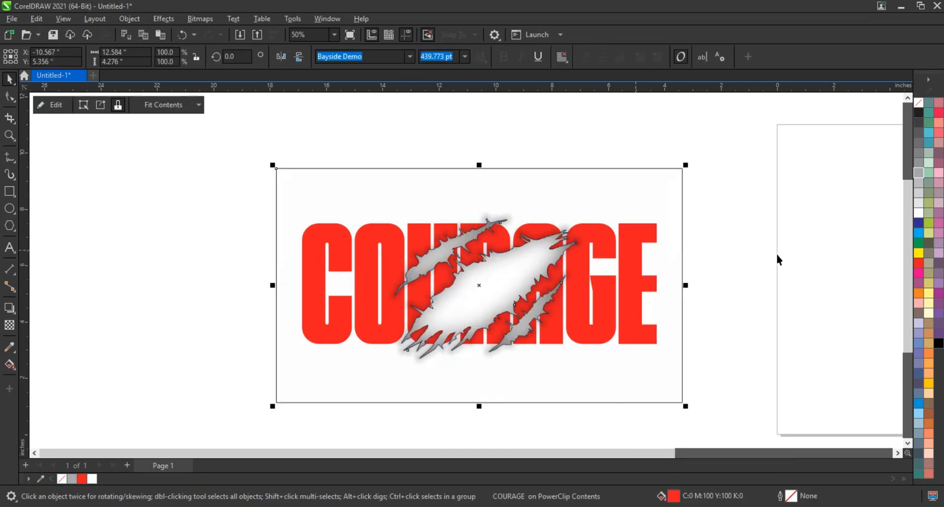
left_click(774, 252)
Step: Place the tiger photo over the claw-scratch cut-outs and send it behind the cut-out rectangle
scroll(742, 254, "down", 5)
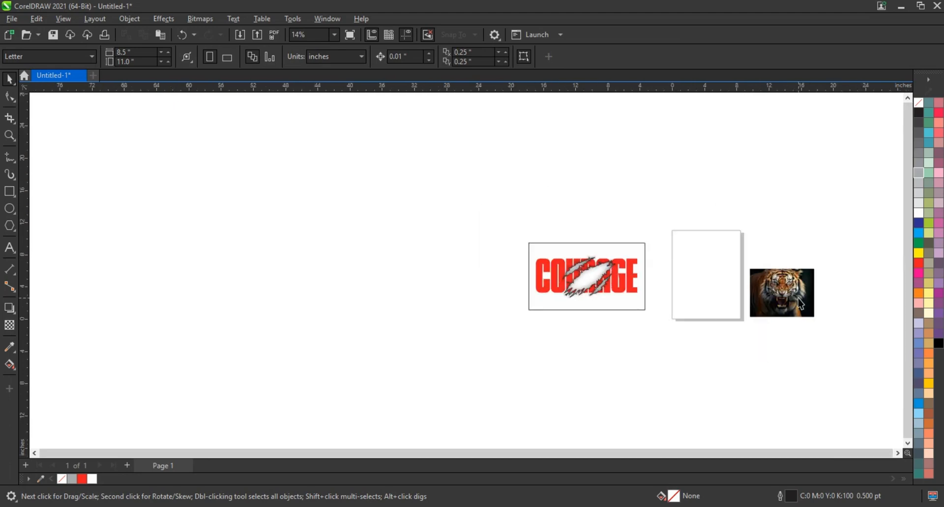
left_click_drag(800, 304, 594, 282)
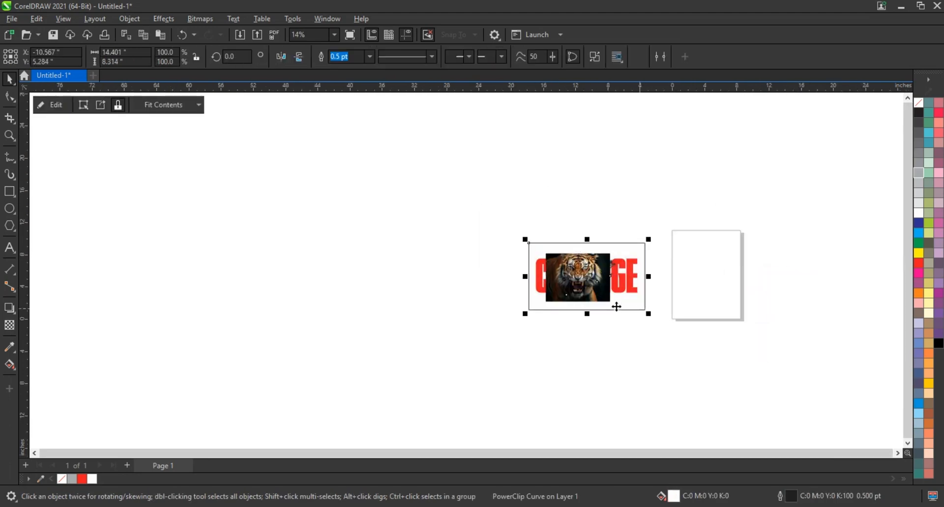
key("F4")
left_click_drag(468, 324, 513, 335)
key("shift+Page_Down")
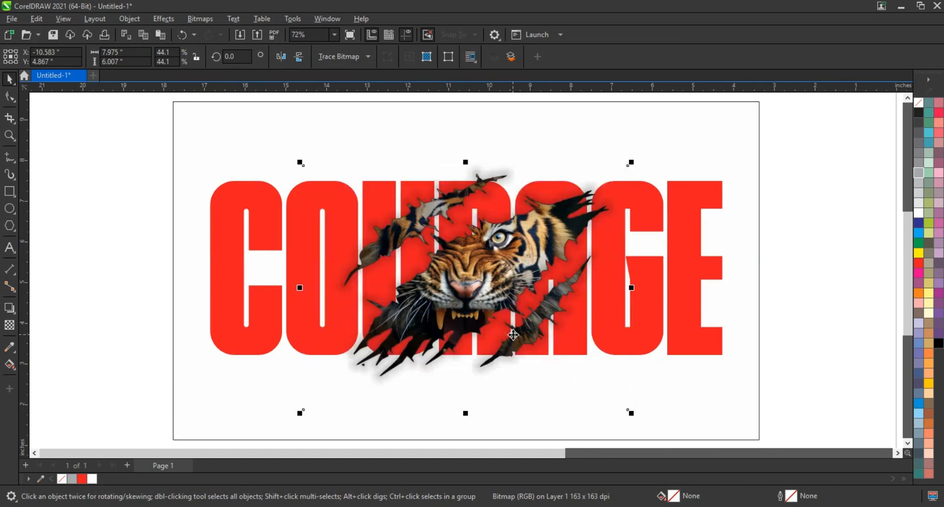
Step: Reposition and resize the tiger photo to about 7.95 in wide so its face shows through the large tear
left_click_drag(631, 163, 628, 167)
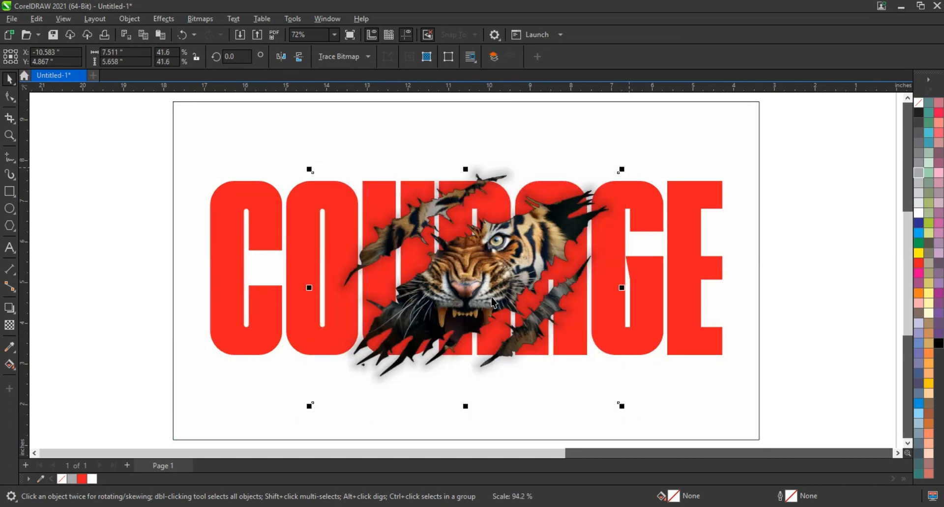
left_click_drag(468, 286, 478, 283)
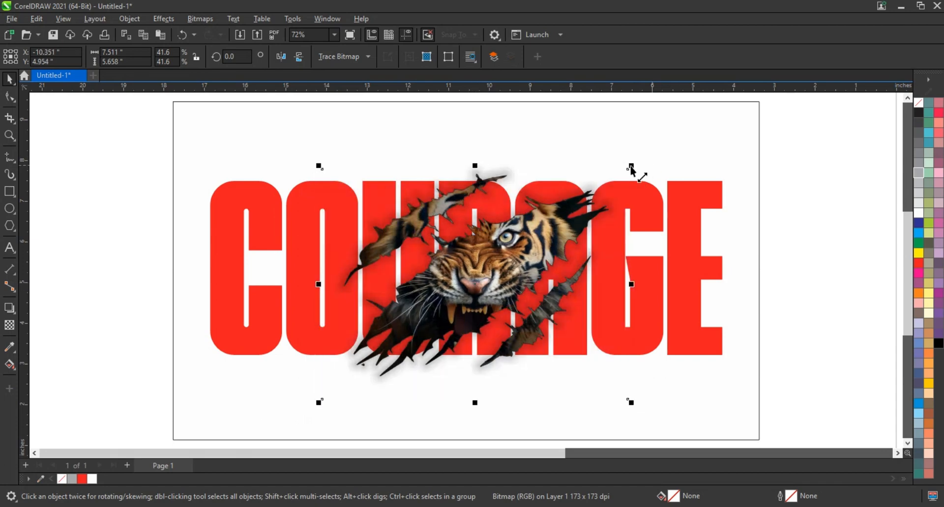
left_click_drag(632, 167, 650, 152)
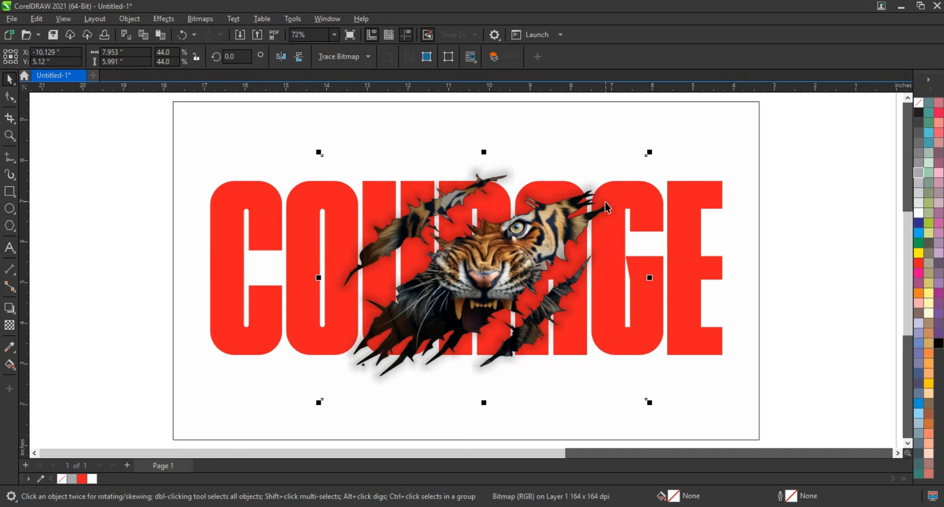
Step: Remove the outline from the cut-out white rectangle
left_click(671, 170)
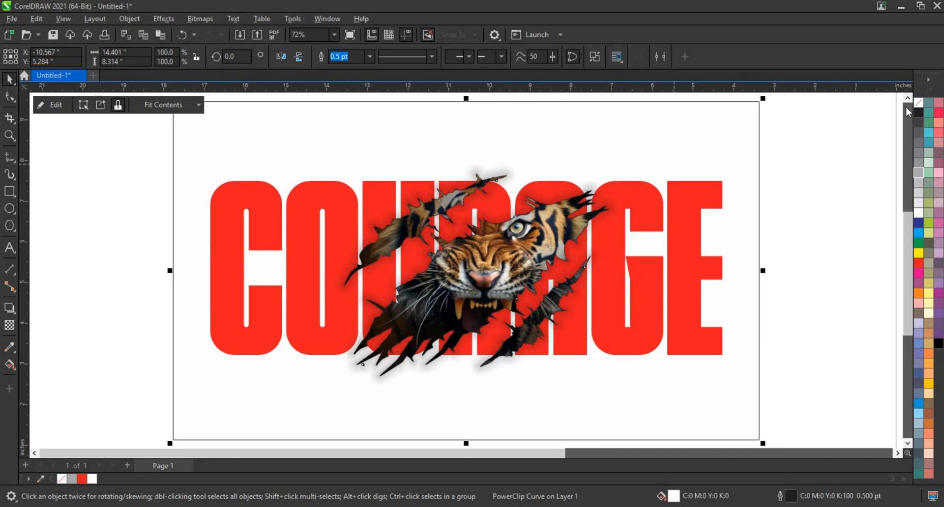
right_click(918, 103)
left_click(893, 113)
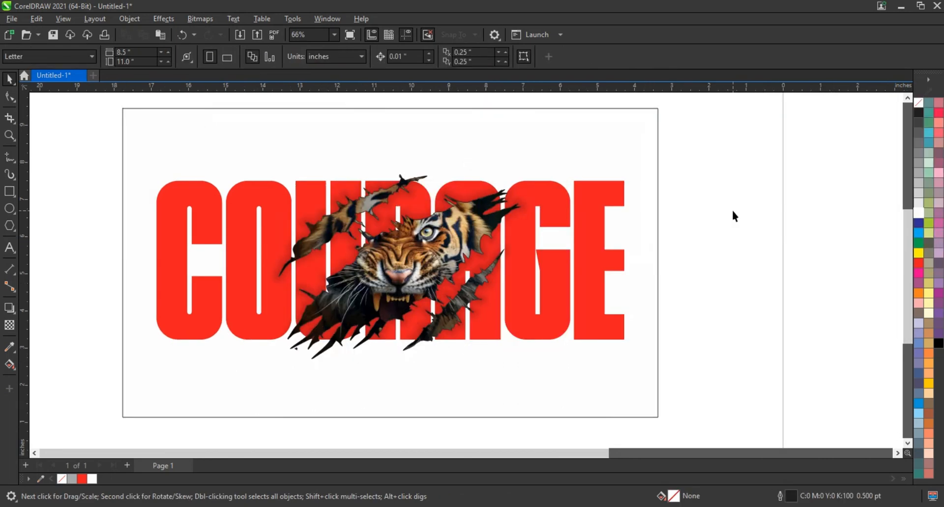
left_click(615, 153)
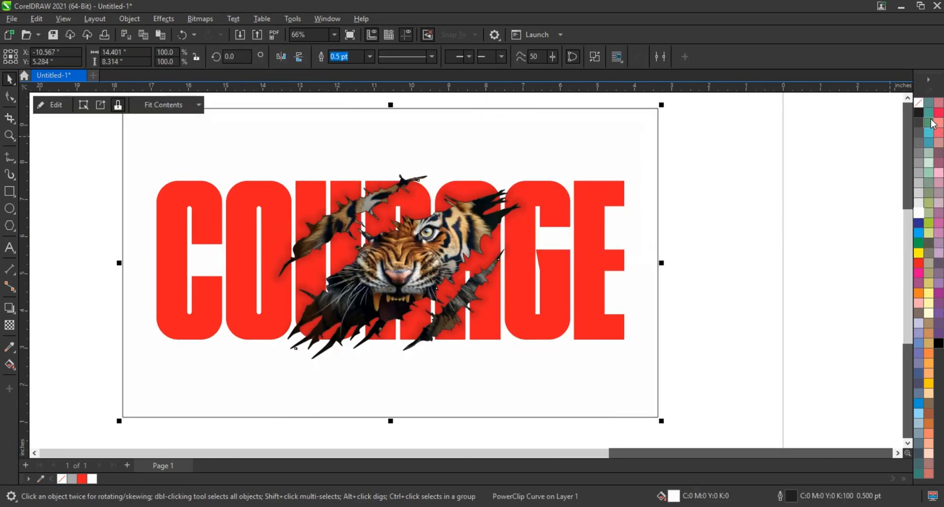
right_click(918, 103)
left_click(881, 111)
left_click(704, 259)
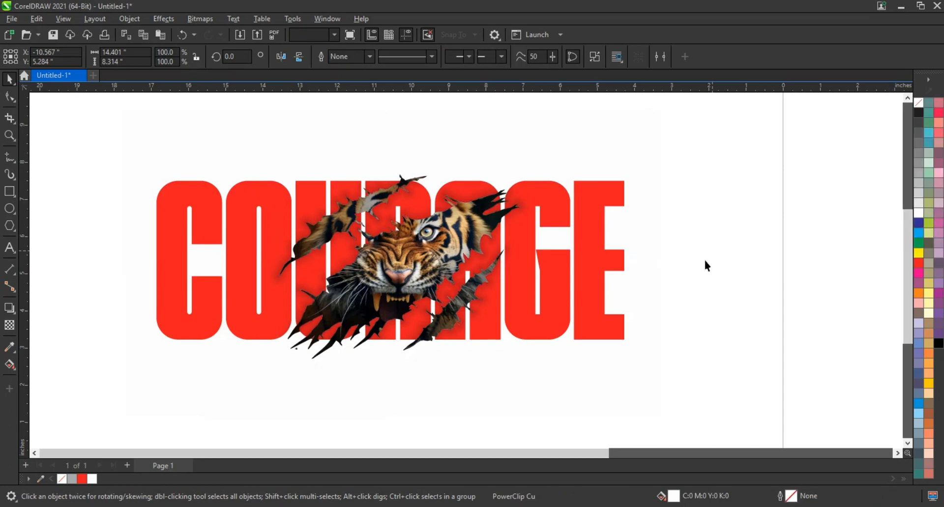
scroll(705, 260, "down", 2)
scroll(706, 262, "down", 1)
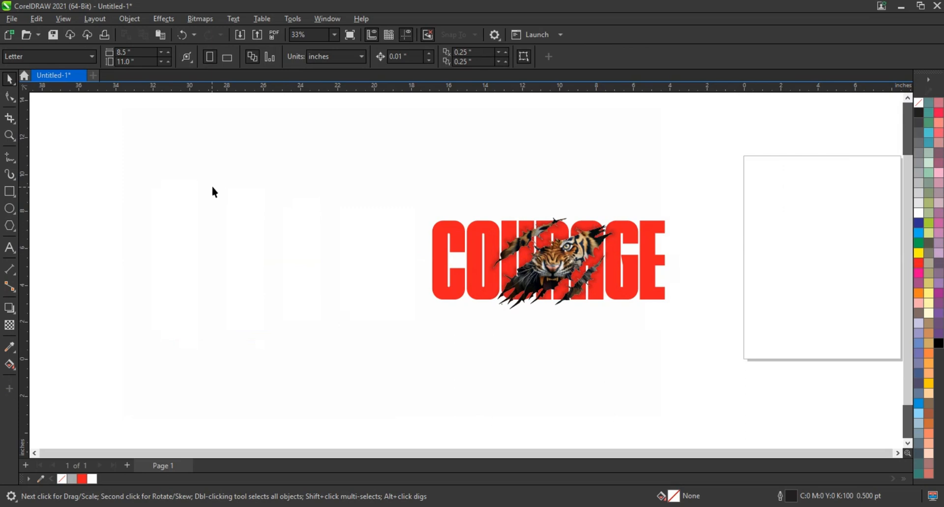
left_click(9, 138)
left_click_drag(307, 171, 787, 340)
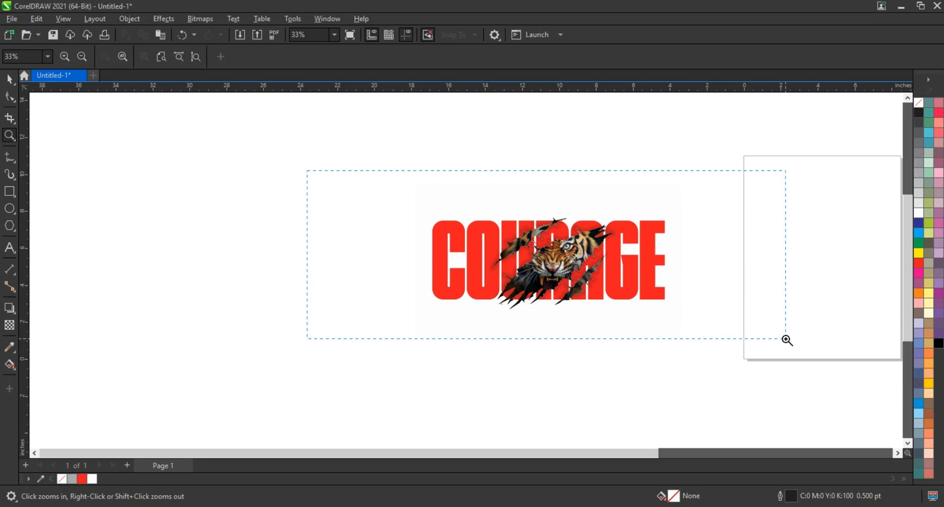